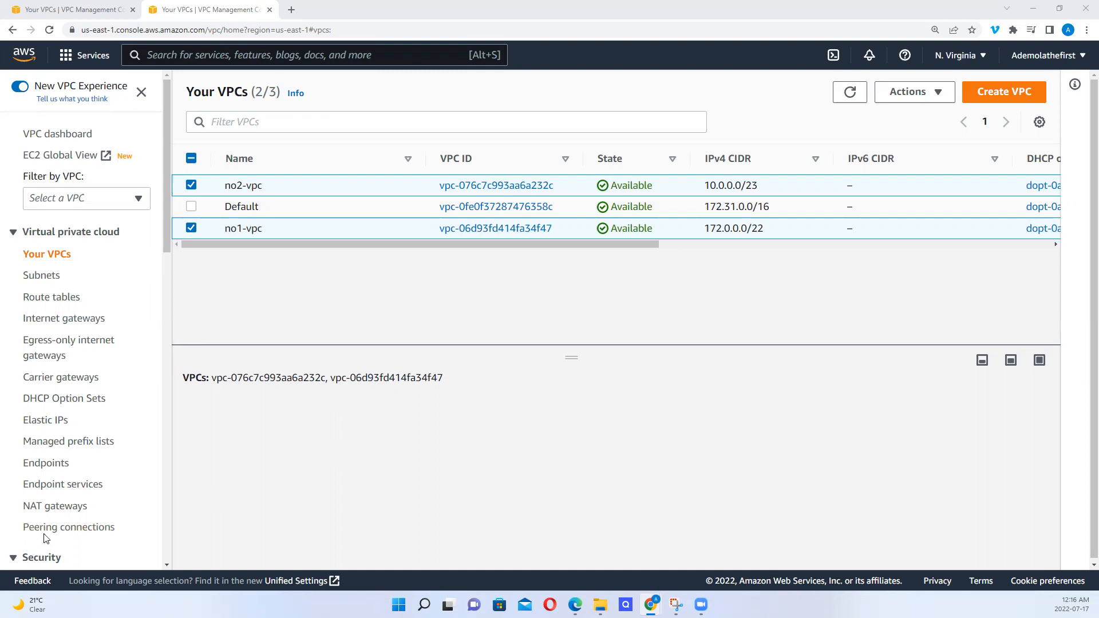
Start a new VPC peering connection named no1andno2-peering with no1-vpc as the requester VPC
{"action": "left_click", "coordinate": [74, 530]}
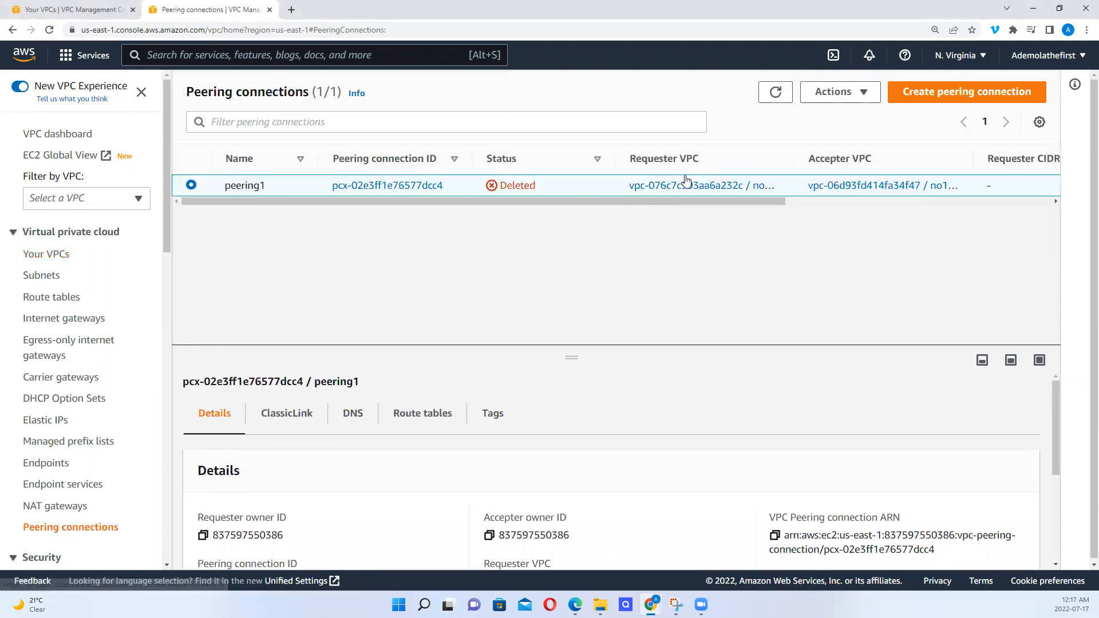
{"action": "left_click", "coordinate": [959, 99]}
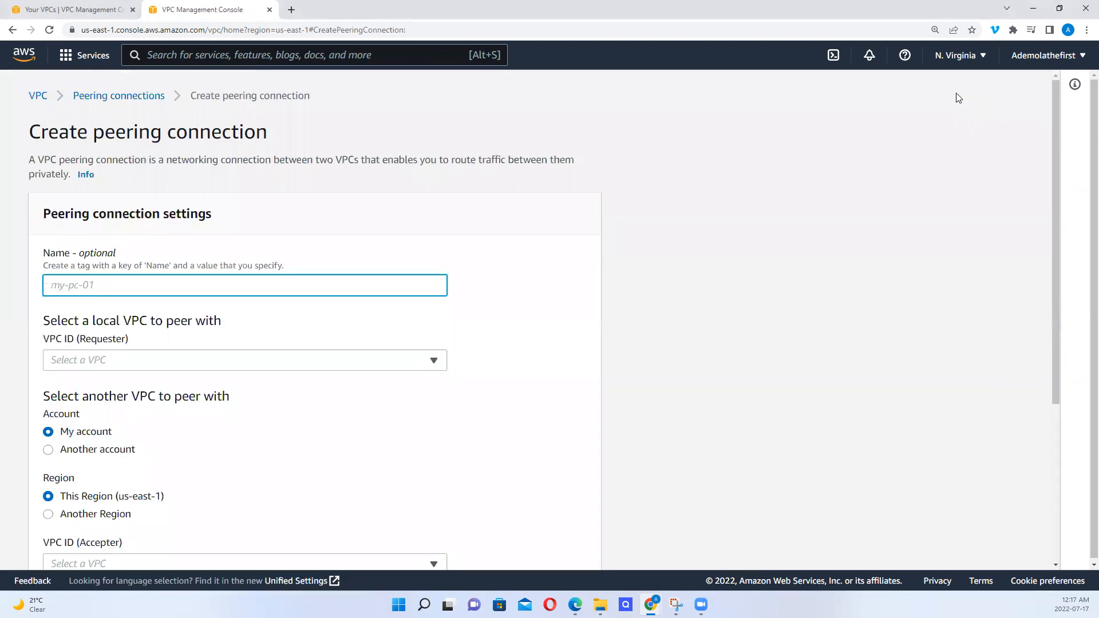
{"action": "type", "text": "n"}
{"action": "type", "text": "o1"}
{"action": "type", "text": "and"}
{"action": "type", "text": "no"}
{"action": "type", "text": "2"}
{"action": "type", "text": "-P"}
{"action": "type", "text": "perr"}
{"action": "type", "text": "e"}
{"action": "type", "text": "rinf"}
{"action": "type", "text": "g"}
{"action": "left_click", "coordinate": [189, 367]}
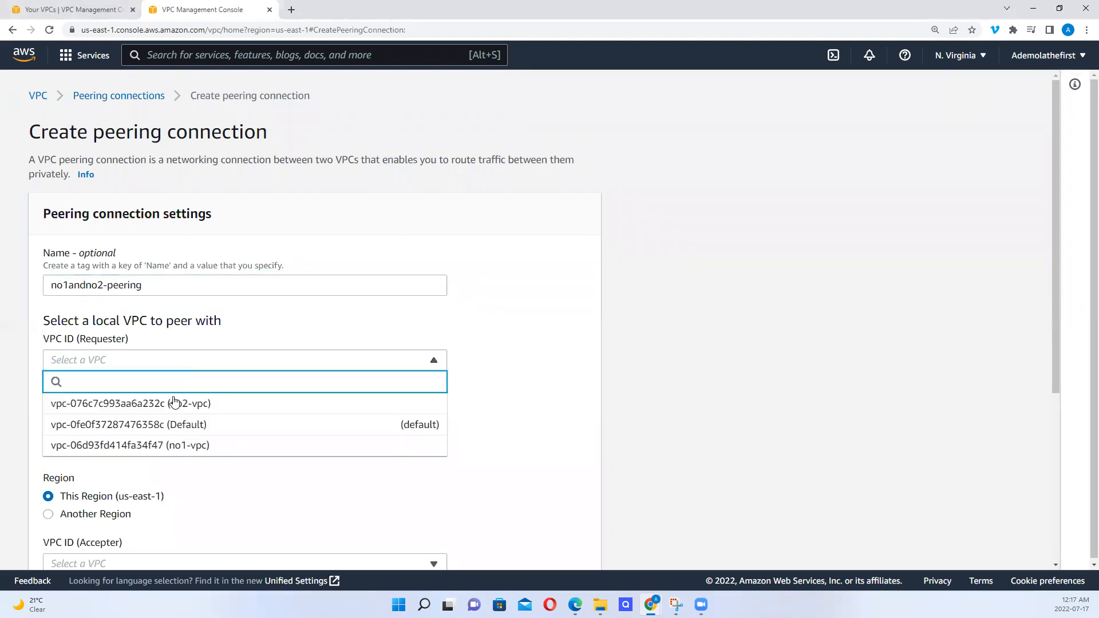
{"action": "left_click", "coordinate": [178, 452]}
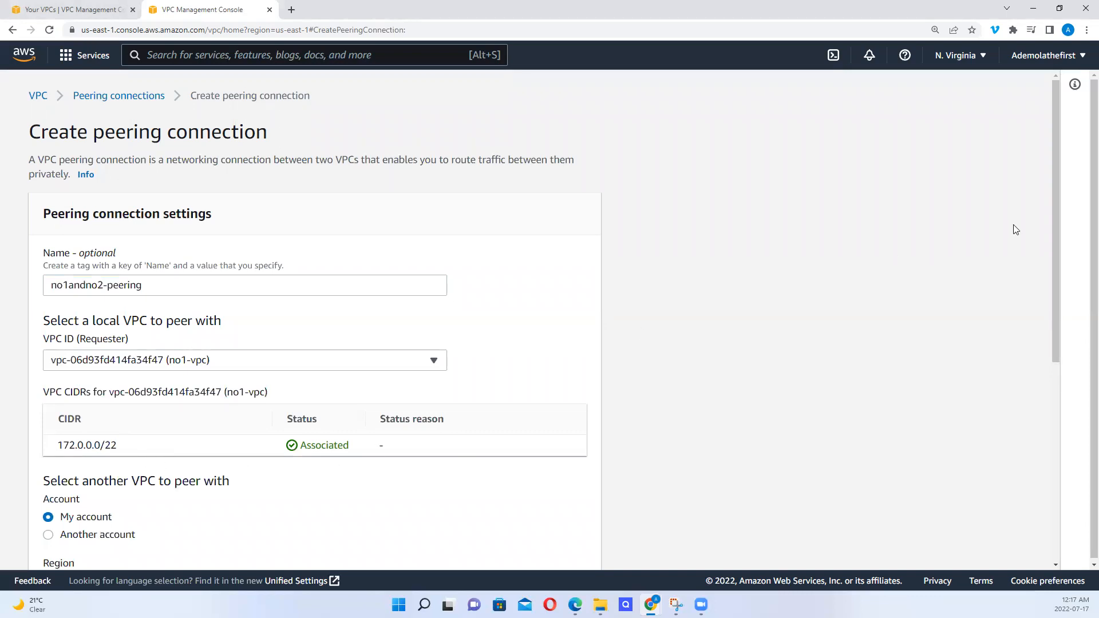
Preview the accepter settings for another account and another Region, and return to My account and This Region (us-east-1)
{"action": "scroll", "coordinate": [1056, 233], "scroll_direction": "down", "scroll_amount": 4}
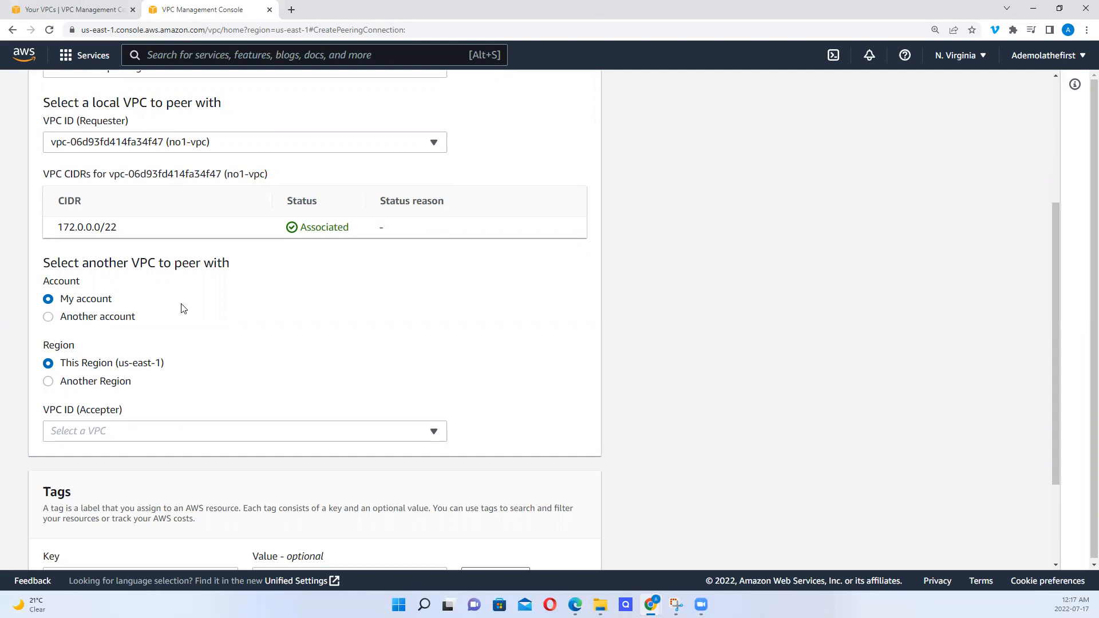
{"action": "left_click", "coordinate": [49, 317]}
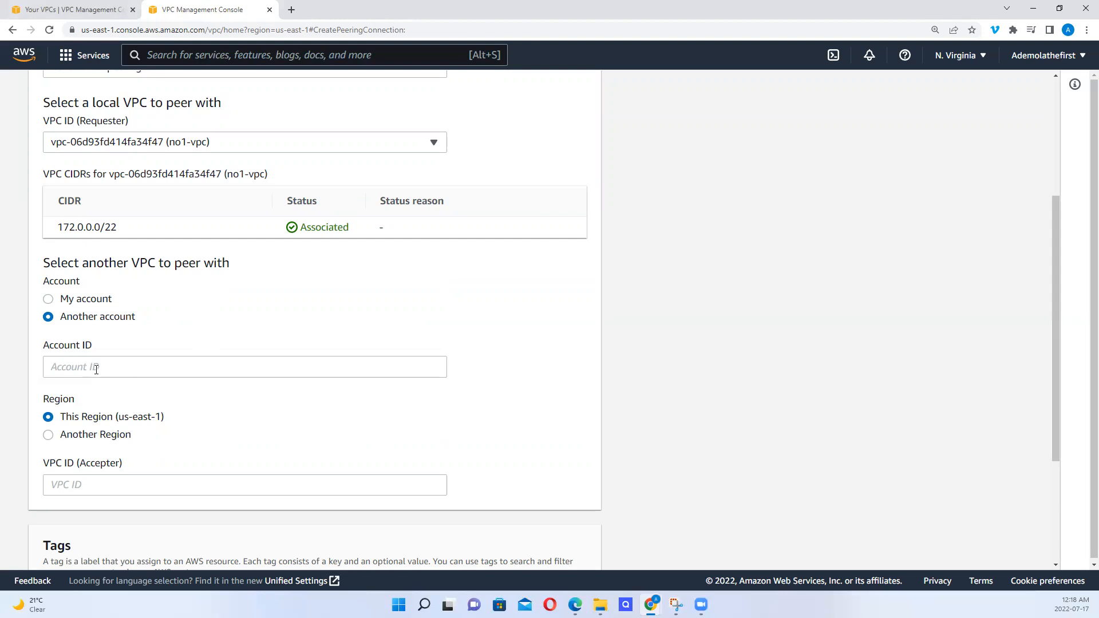
{"action": "left_click", "coordinate": [49, 299]}
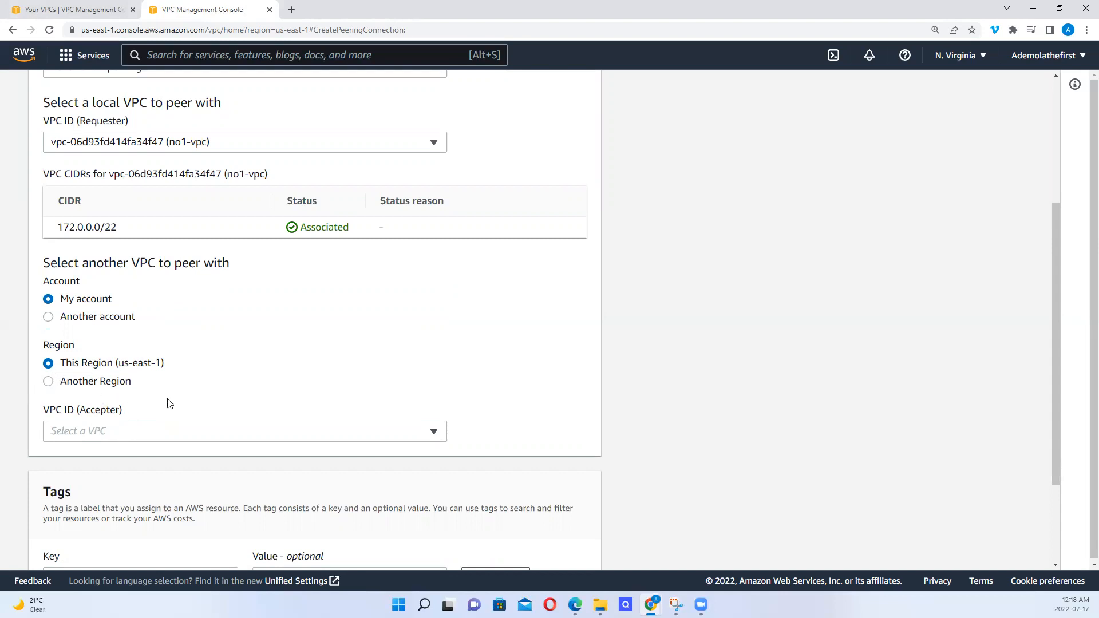
{"action": "left_click", "coordinate": [138, 437]}
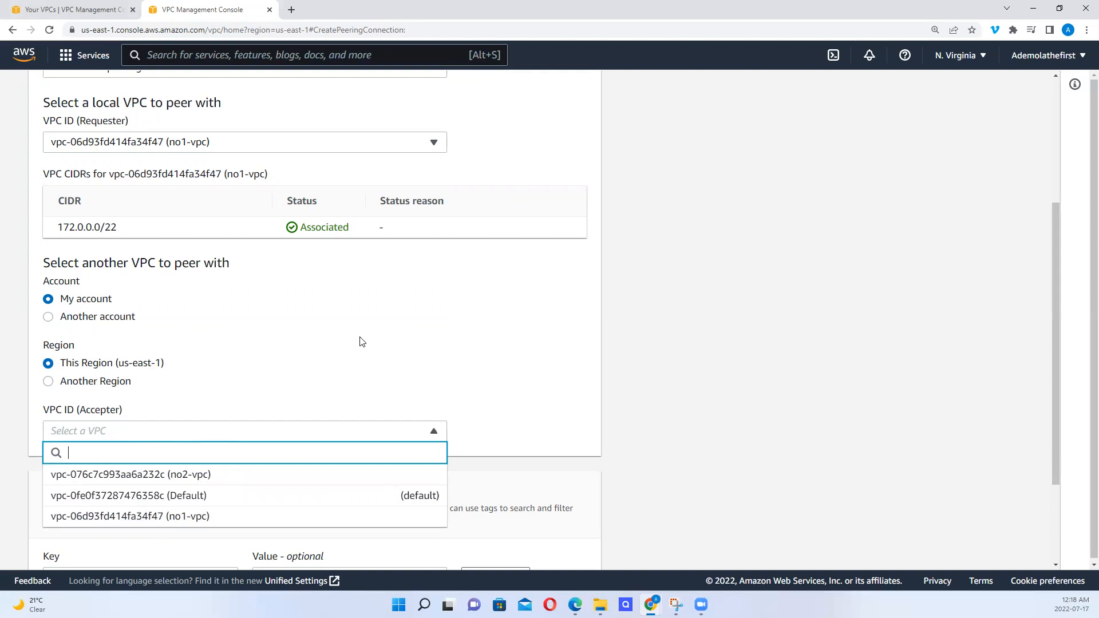
{"action": "left_click", "coordinate": [50, 382]}
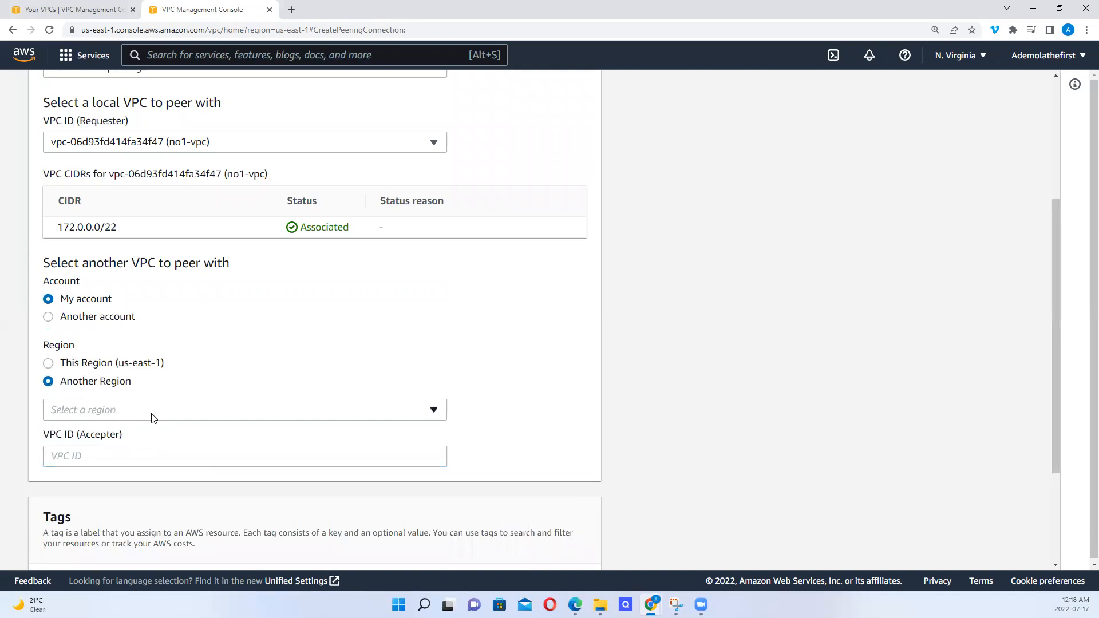
{"action": "left_click", "coordinate": [178, 417]}
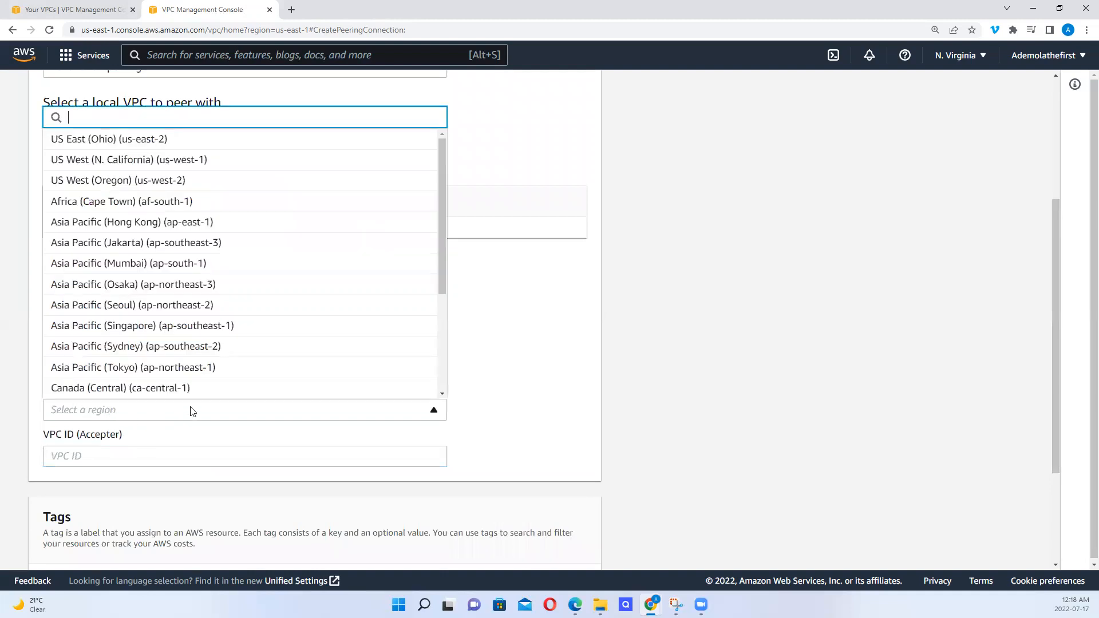
{"action": "left_click", "coordinate": [507, 367]}
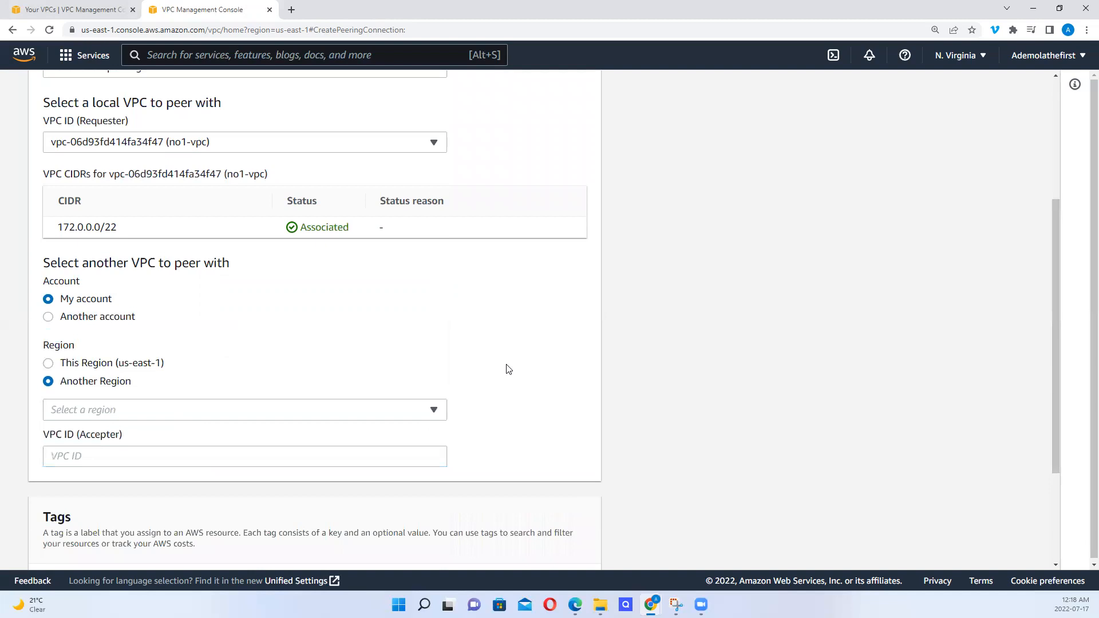
{"action": "left_click", "coordinate": [67, 365]}
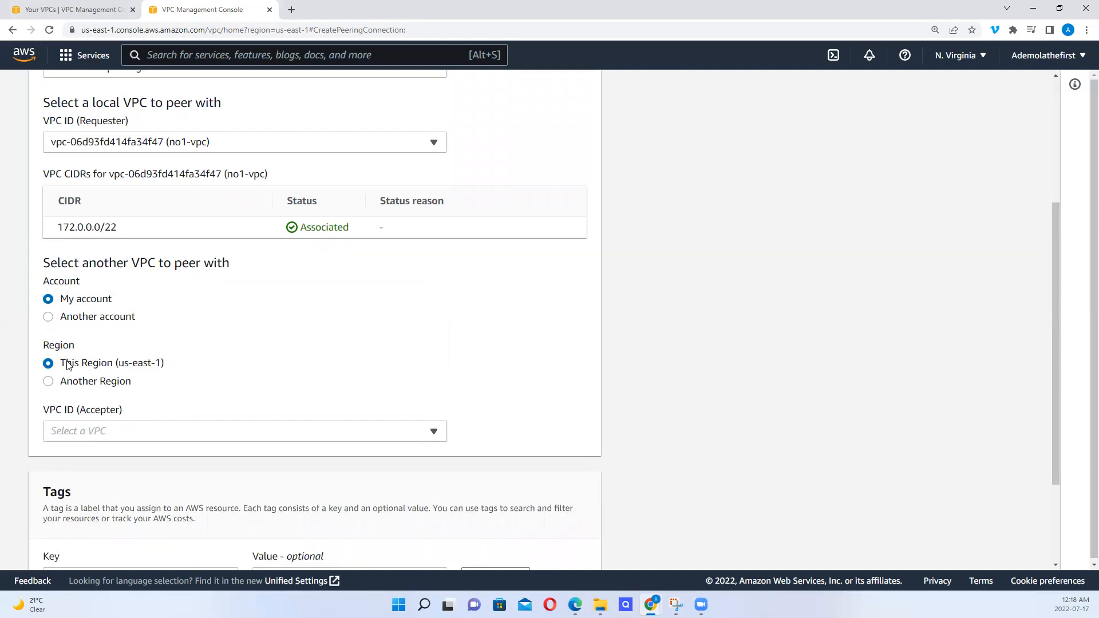
Choose no2-vpc as the accepter VPC and create the peering connection
{"action": "left_click", "coordinate": [229, 439]}
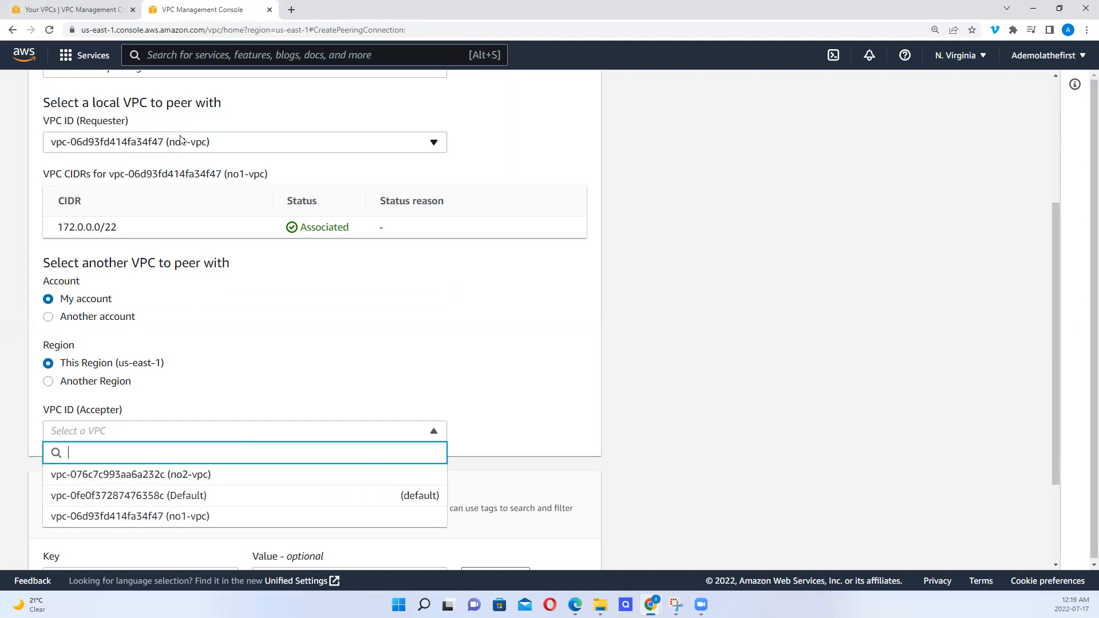
{"action": "left_click", "coordinate": [199, 483]}
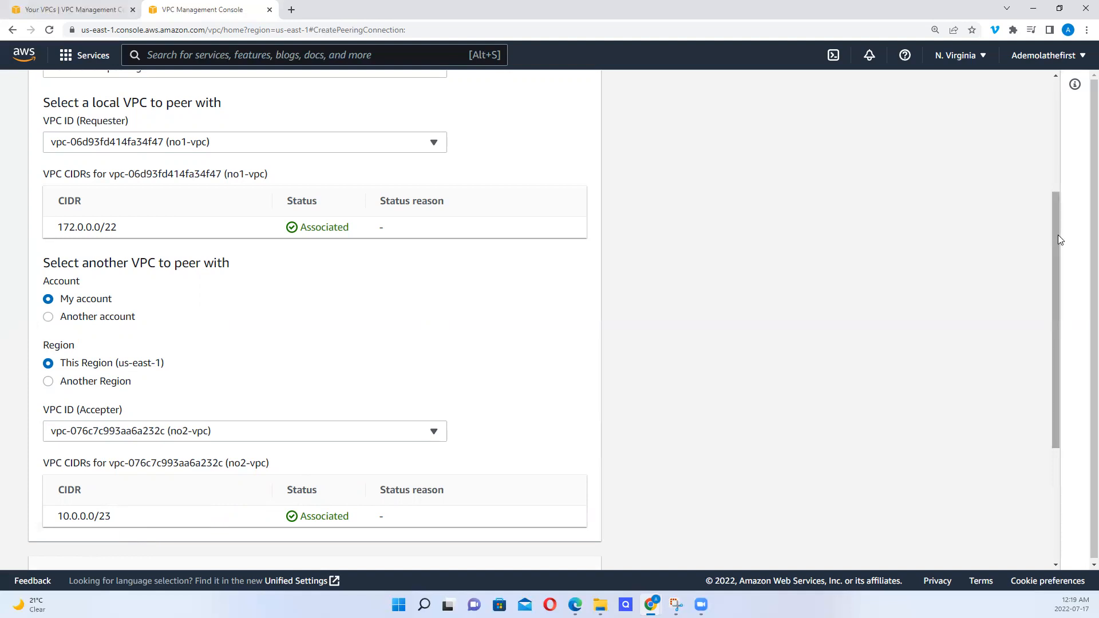
{"action": "left_click_drag", "start_coordinate": [1058, 240], "coordinate": [1049, 366]}
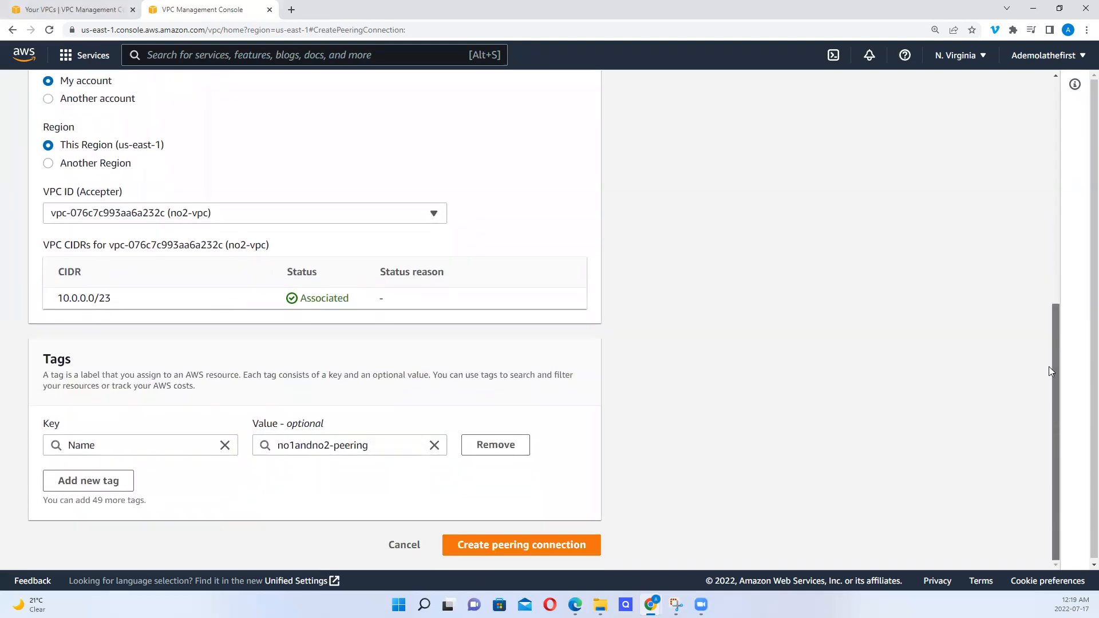
{"action": "left_click", "coordinate": [534, 553]}
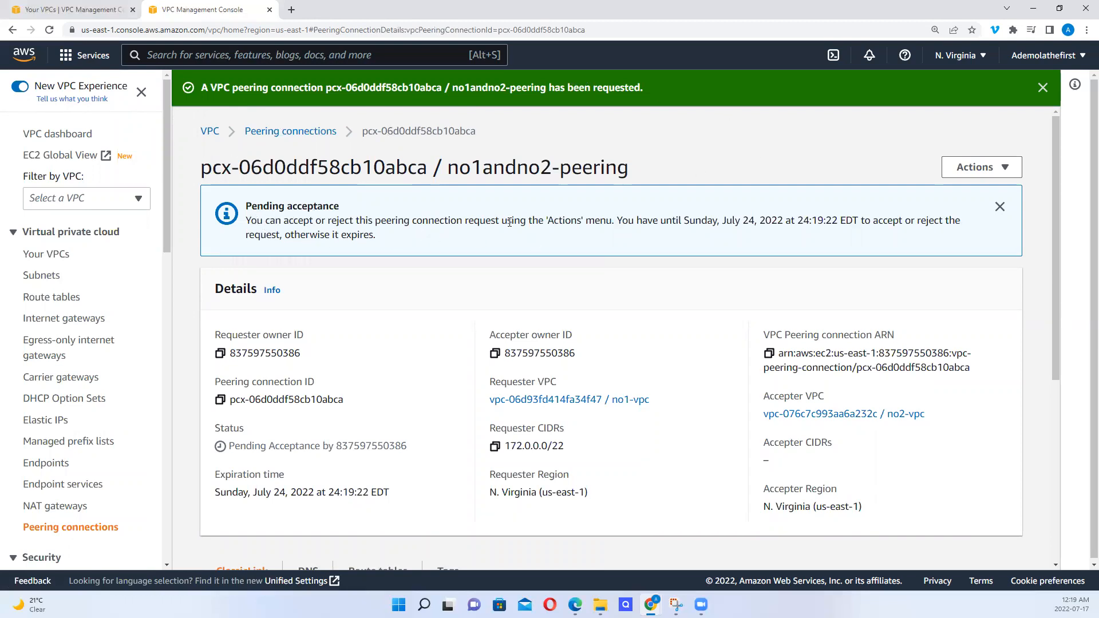
Accept the pending request of the no1andno2-peering connection
{"action": "left_click", "coordinate": [1006, 169]}
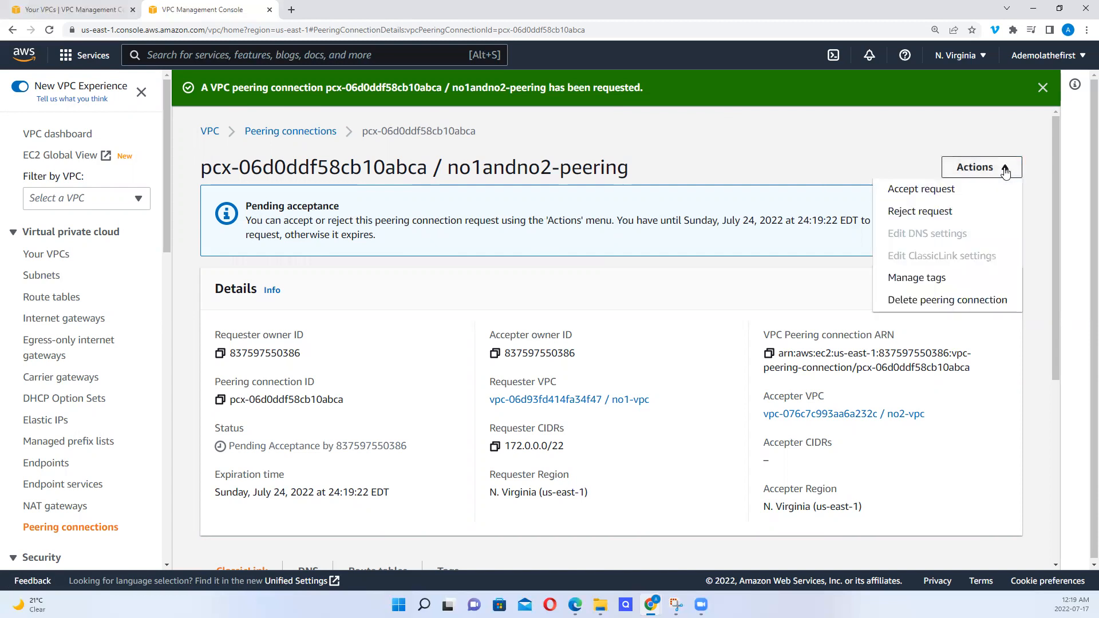
{"action": "left_click", "coordinate": [936, 196]}
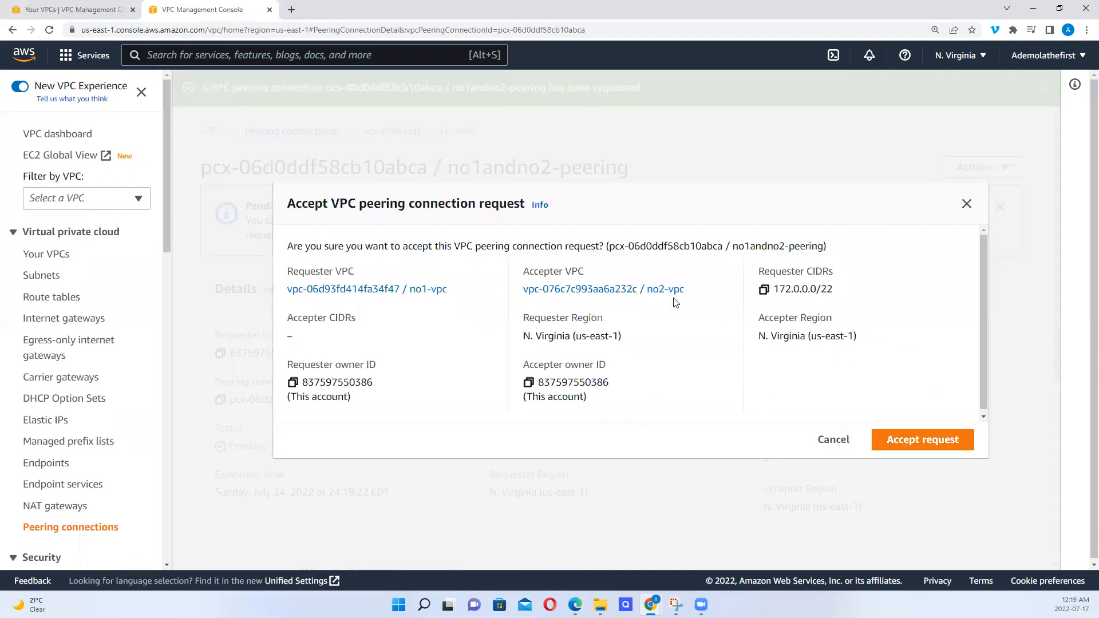
{"action": "left_click", "coordinate": [904, 441]}
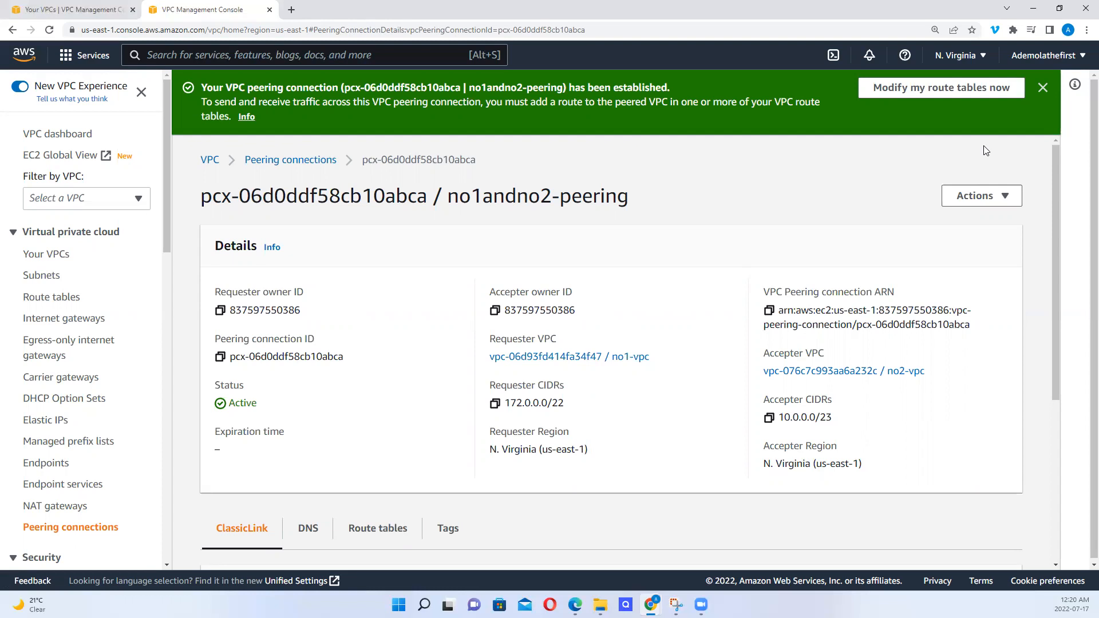
Open the routes of the no2-rtb-public route table for editing and add an empty route
{"action": "scroll", "coordinate": [986, 150], "scroll_direction": "down", "scroll_amount": 5}
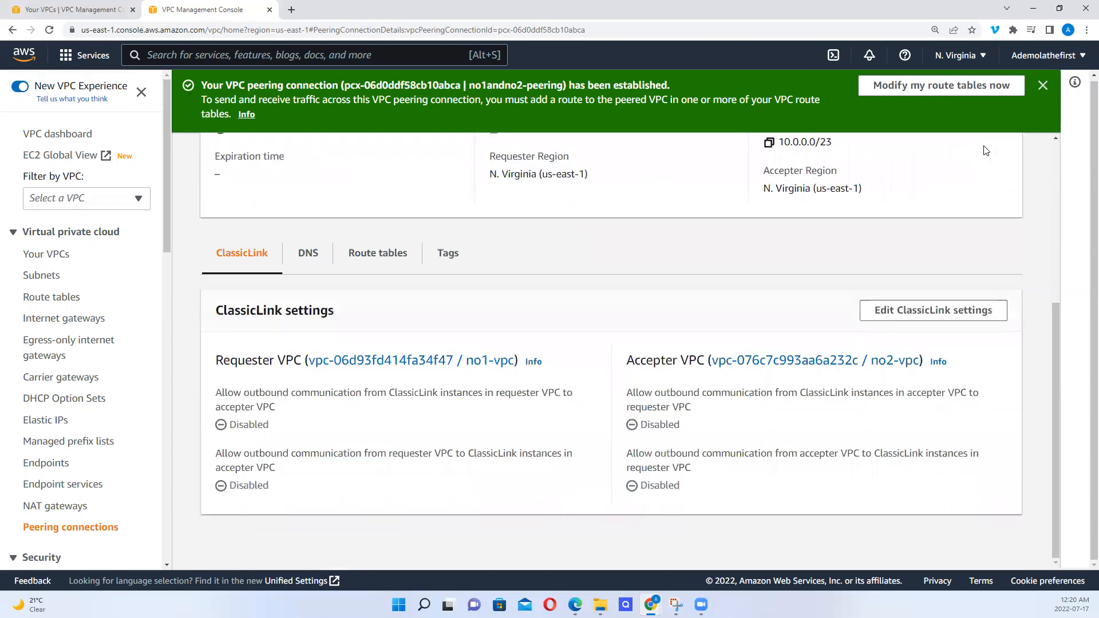
{"action": "scroll", "coordinate": [986, 150], "scroll_direction": "up", "scroll_amount": 1}
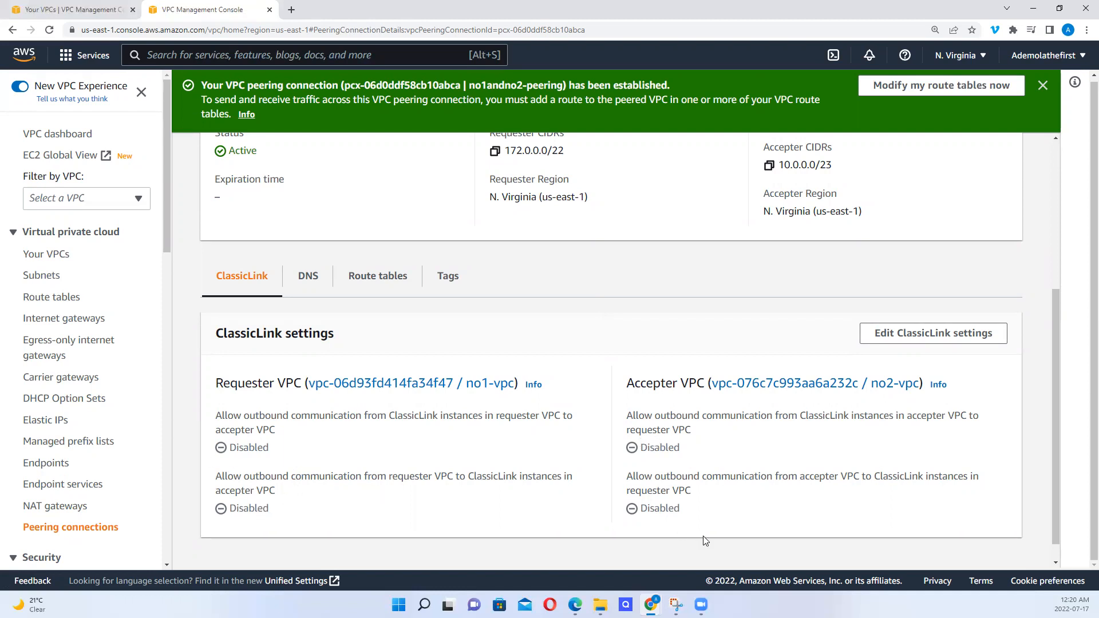
{"action": "left_click", "coordinate": [916, 87]}
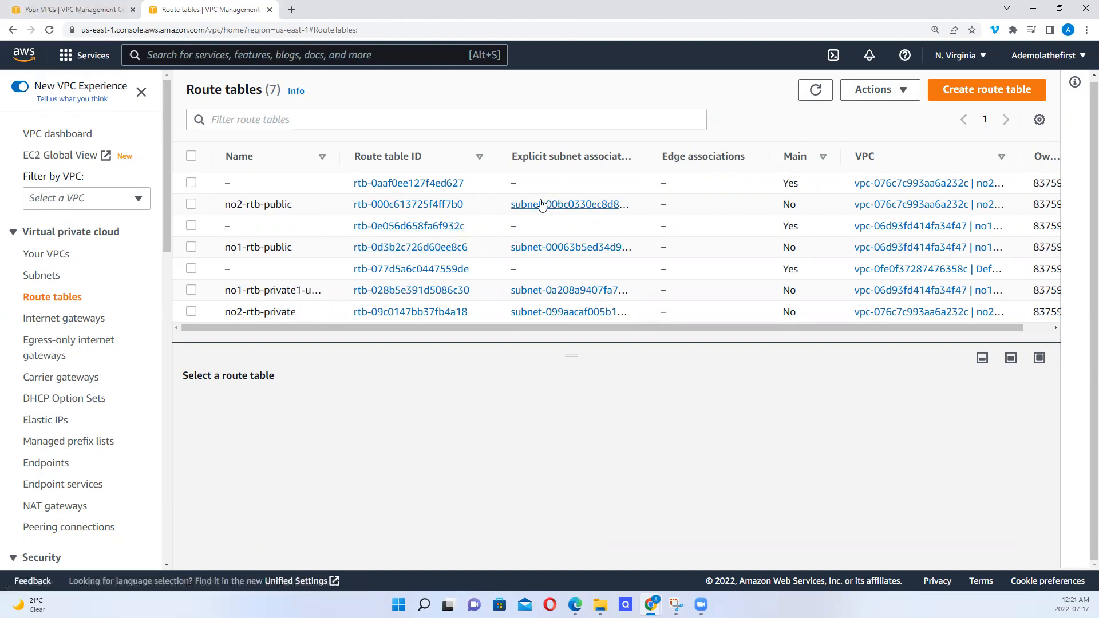
{"action": "left_click", "coordinate": [365, 208]}
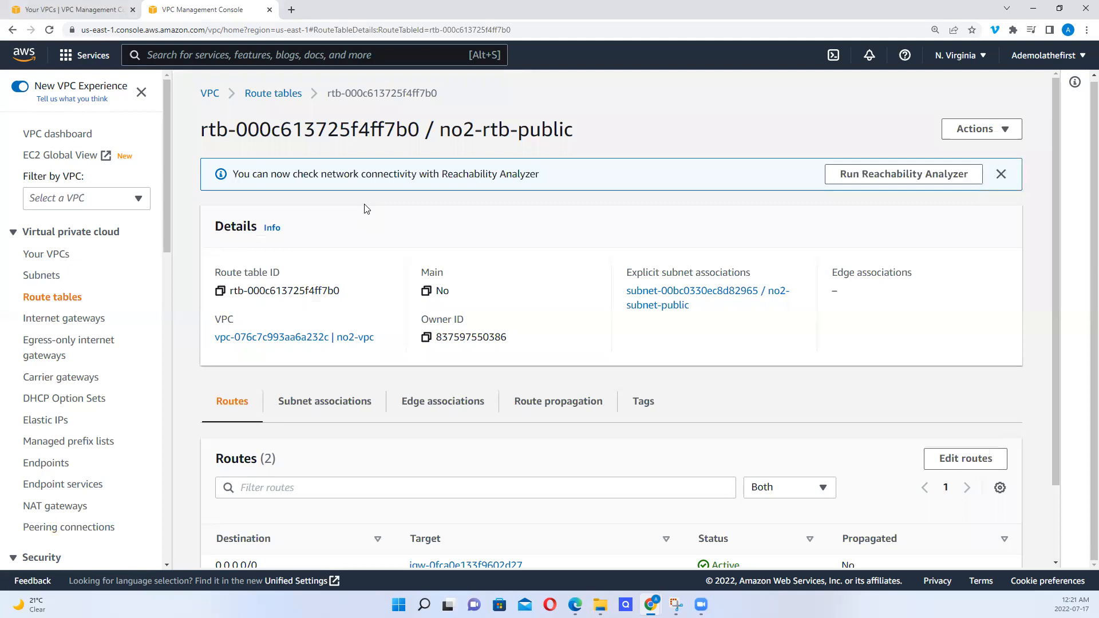
{"action": "scroll", "coordinate": [365, 207], "scroll_direction": "down", "scroll_amount": 2}
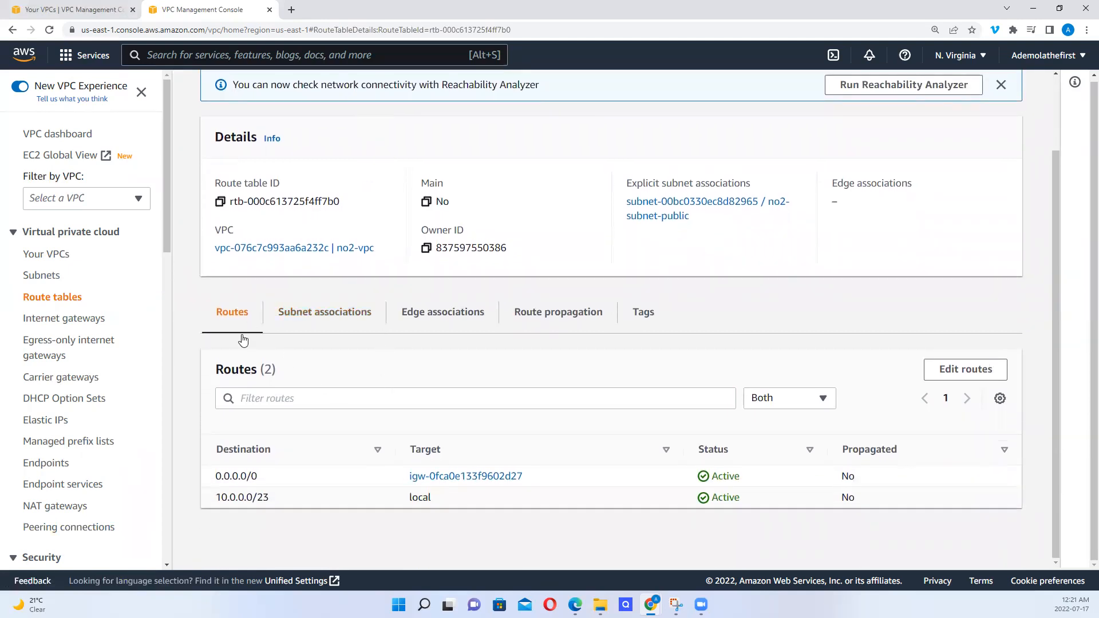
{"action": "left_click", "coordinate": [963, 372]}
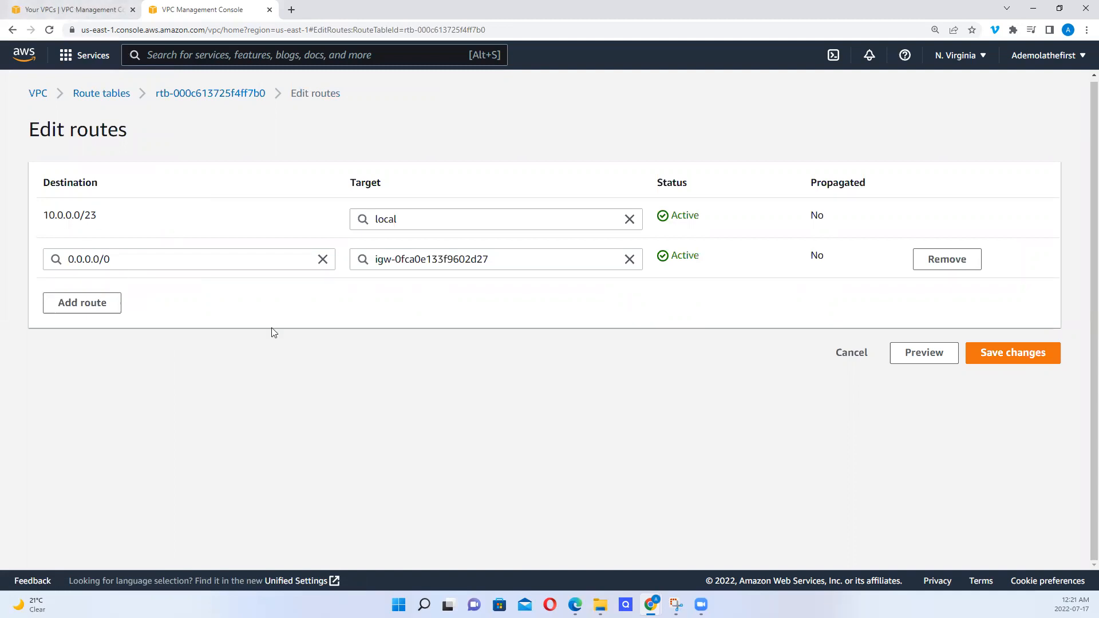
{"action": "left_click", "coordinate": [94, 307]}
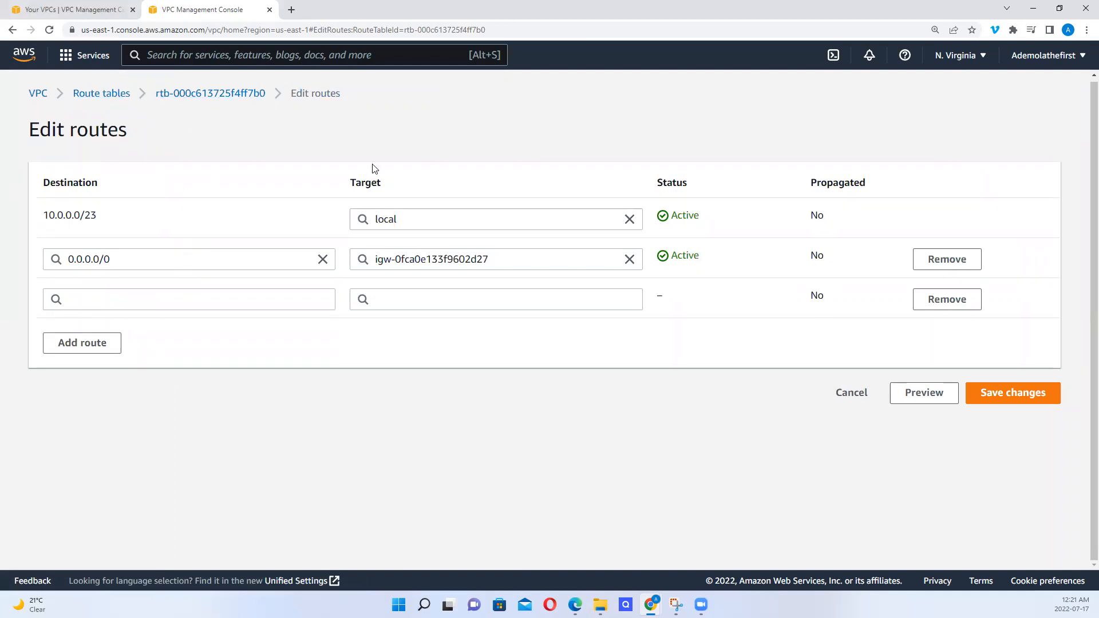
Copy the IPv4 CIDR of no1-vpc from the list of VPCs in the other browser tab
{"action": "left_click", "coordinate": [91, 11]}
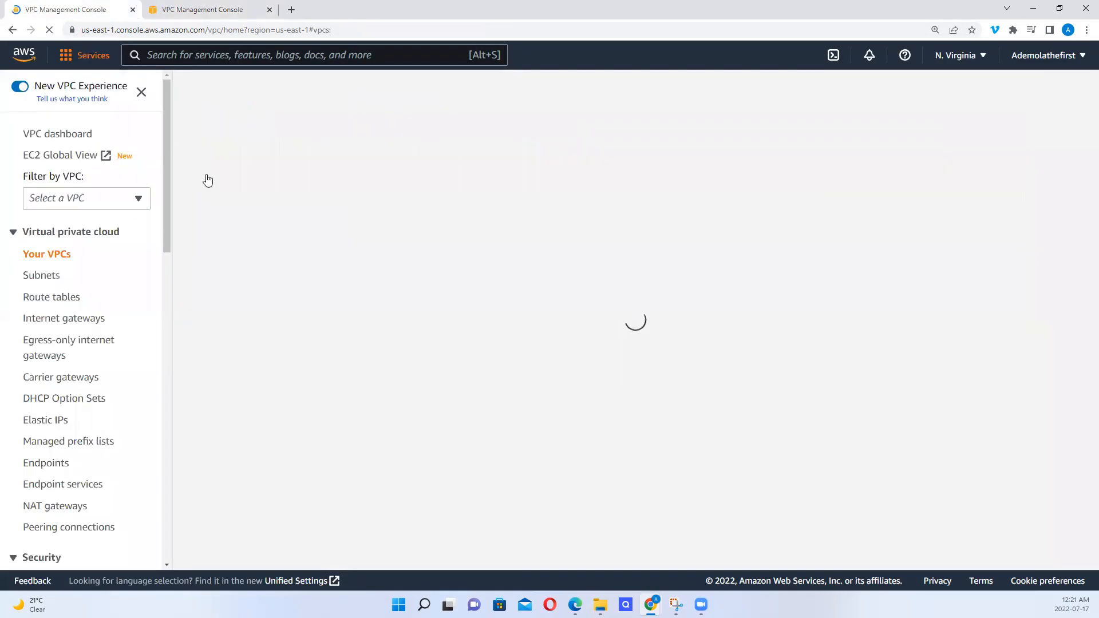
{"action": "left_click", "coordinate": [51, 255]}
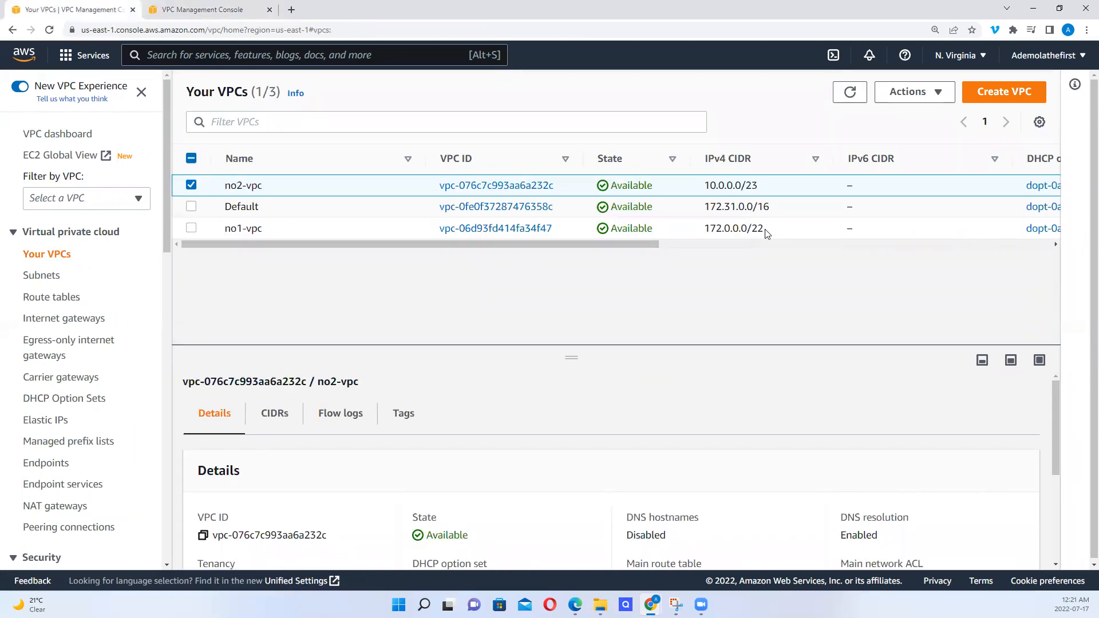
{"action": "left_click_drag", "start_coordinate": [764, 232], "coordinate": [703, 231]}
{"action": "left_click", "coordinate": [723, 240]}
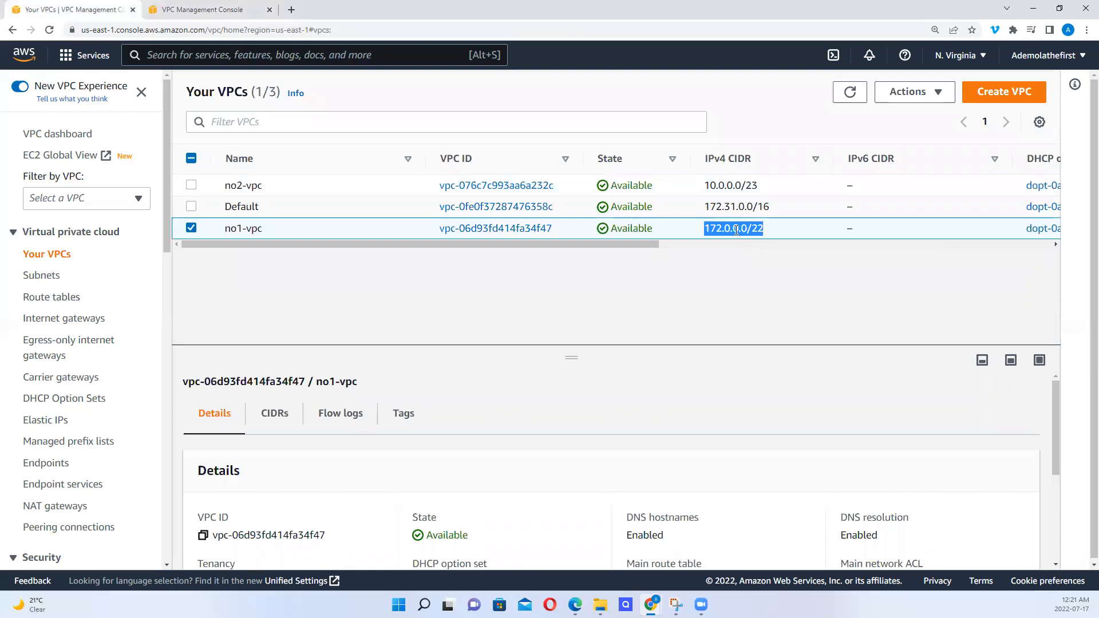
{"action": "right_click", "coordinate": [737, 230]}
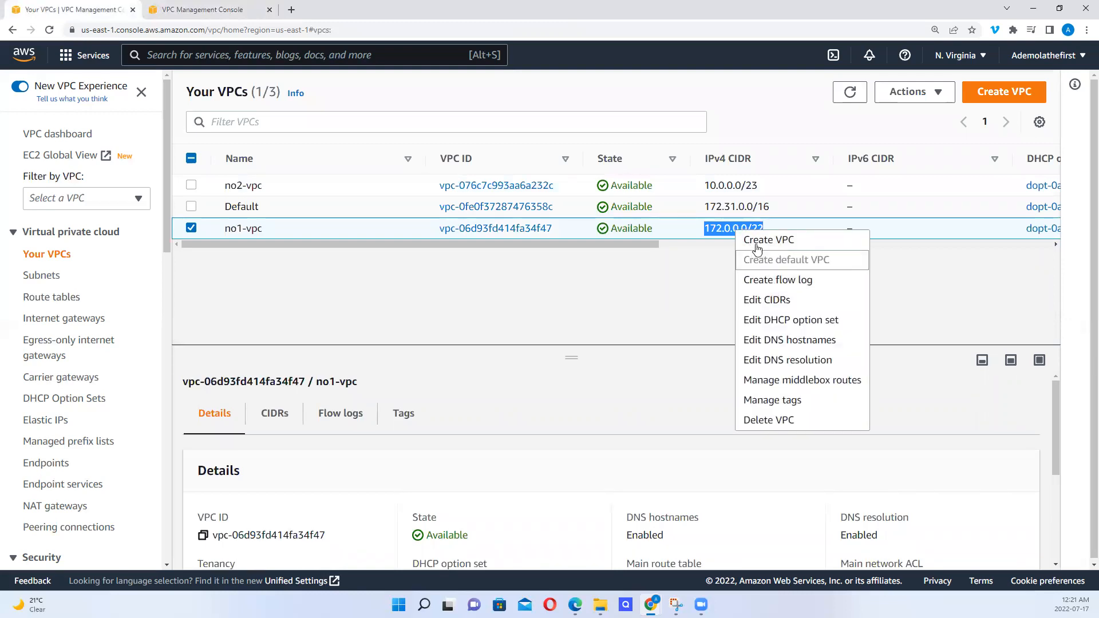
{"action": "left_click", "coordinate": [720, 232]}
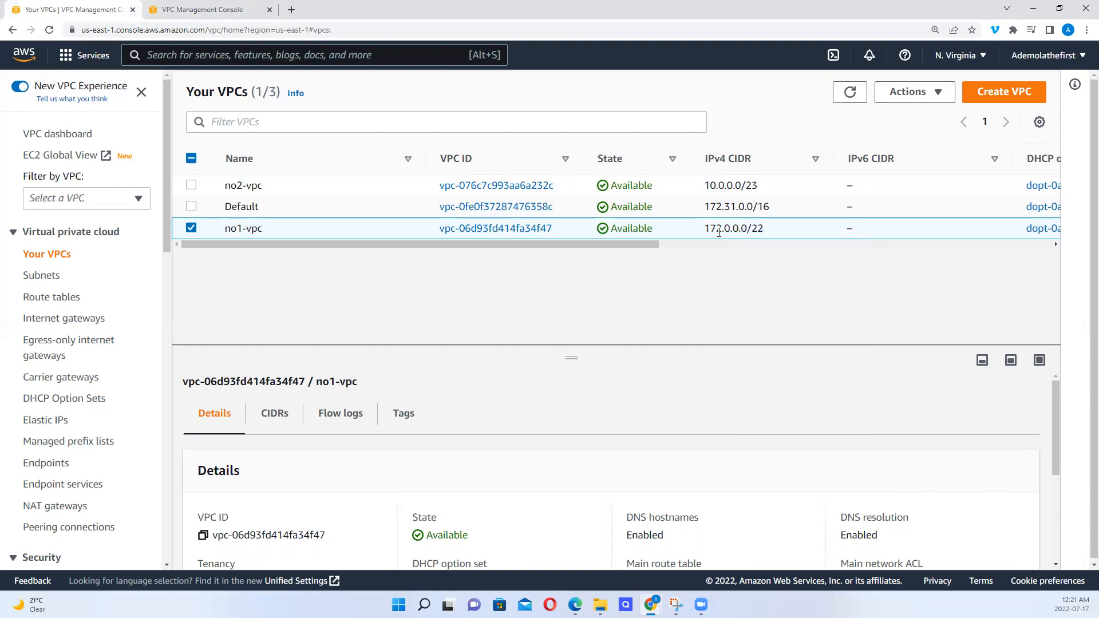
{"action": "double_click", "coordinate": [720, 232]}
{"action": "mouse_move", "coordinate": [719, 231]}
{"action": "left_mouse_down"}
{"action": "mouse_move", "coordinate": [761, 232]}
{"action": "mouse_move", "coordinate": [705, 232]}
{"action": "left_mouse_up"}
{"action": "key", "text": "ctrl+c"}
{"action": "left_click", "coordinate": [760, 231]}
Set the destination of the new route in no2-rtb-public to 172.0.0.0/22
{"action": "left_click", "coordinate": [202, 12]}
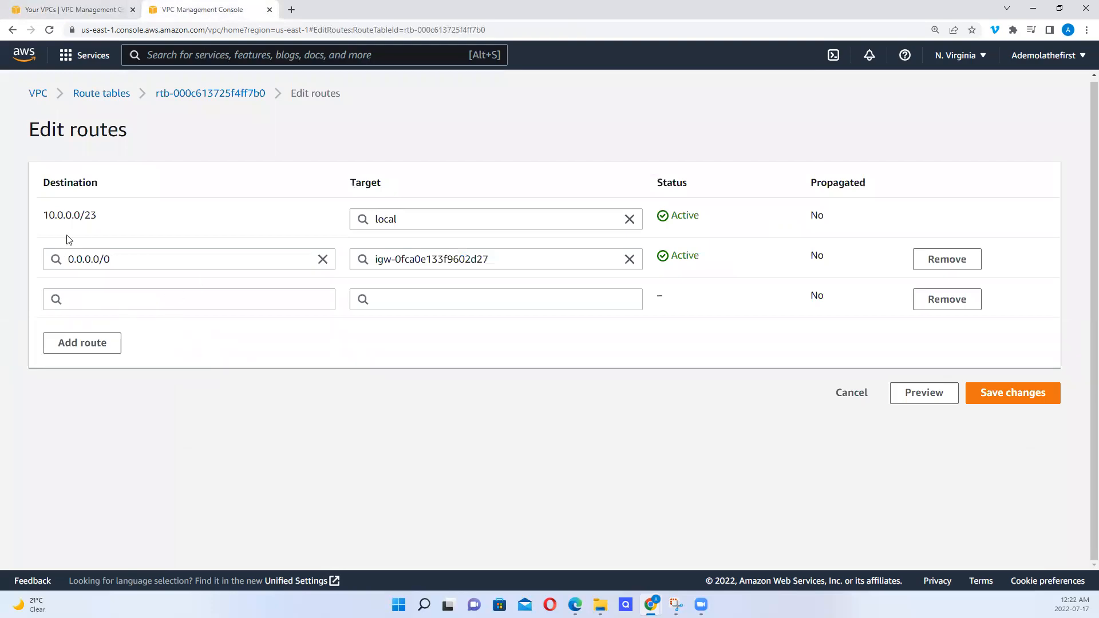
{"action": "left_click", "coordinate": [96, 300]}
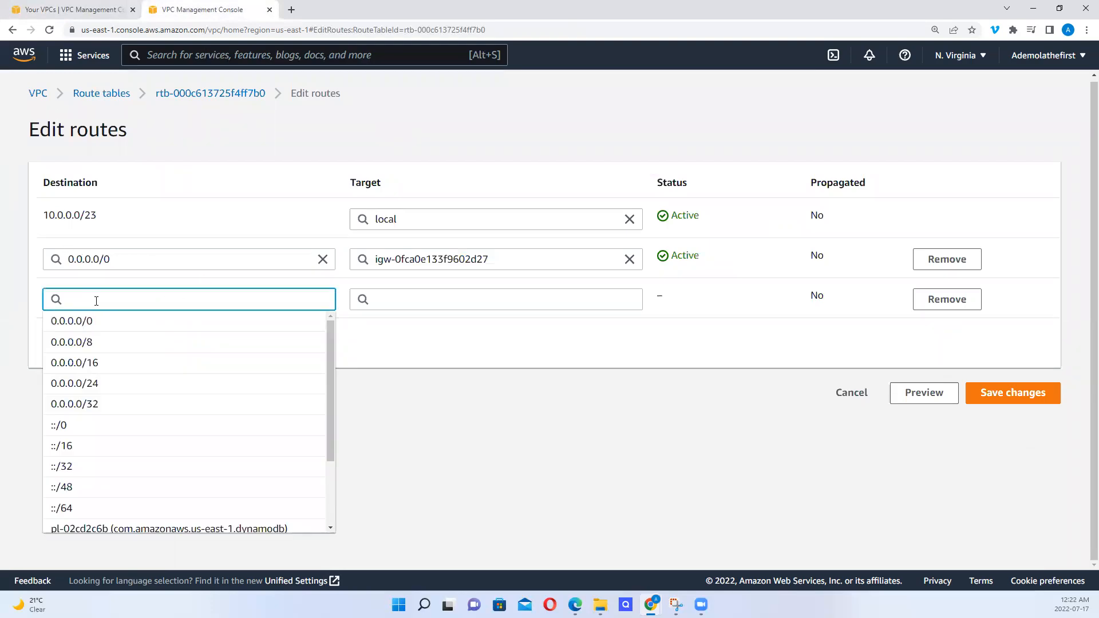
{"action": "key", "text": "ctrl+v"}
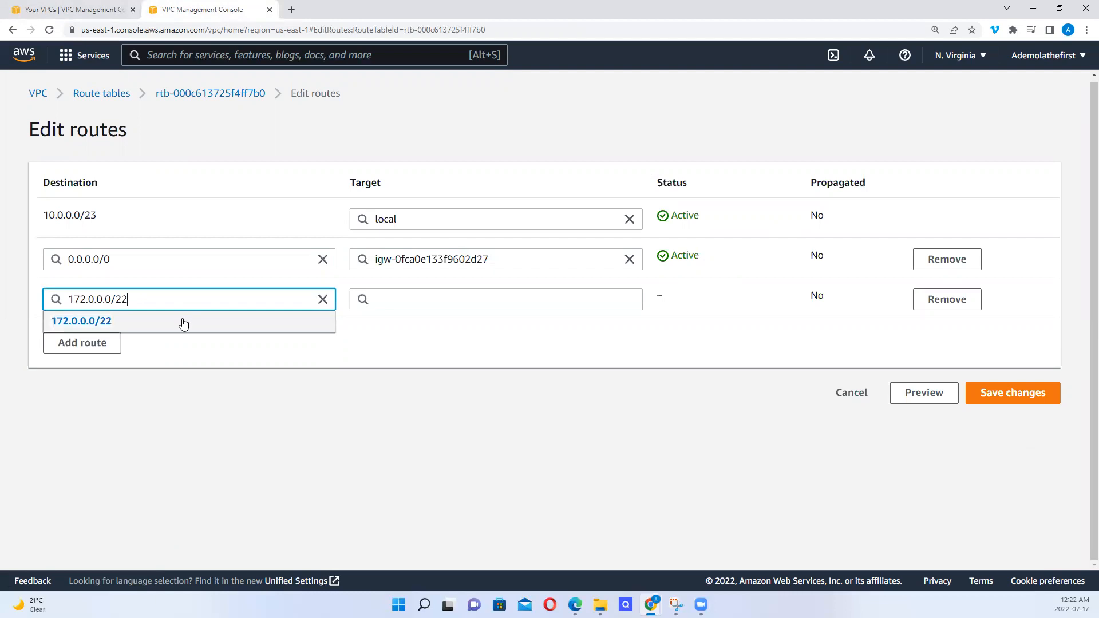
{"action": "left_click", "coordinate": [121, 330]}
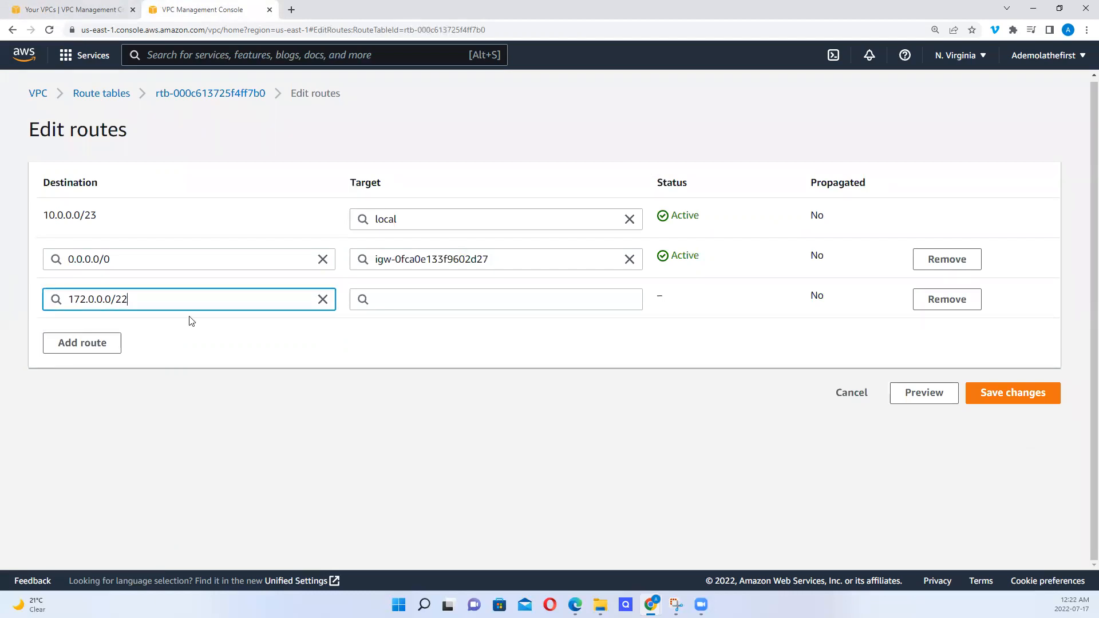
Target the new no2-rtb-public route at the no1andno2-peering connection, save the changes, and check the 172.0.0.0/22 entry in the route list
{"action": "left_click", "coordinate": [401, 301]}
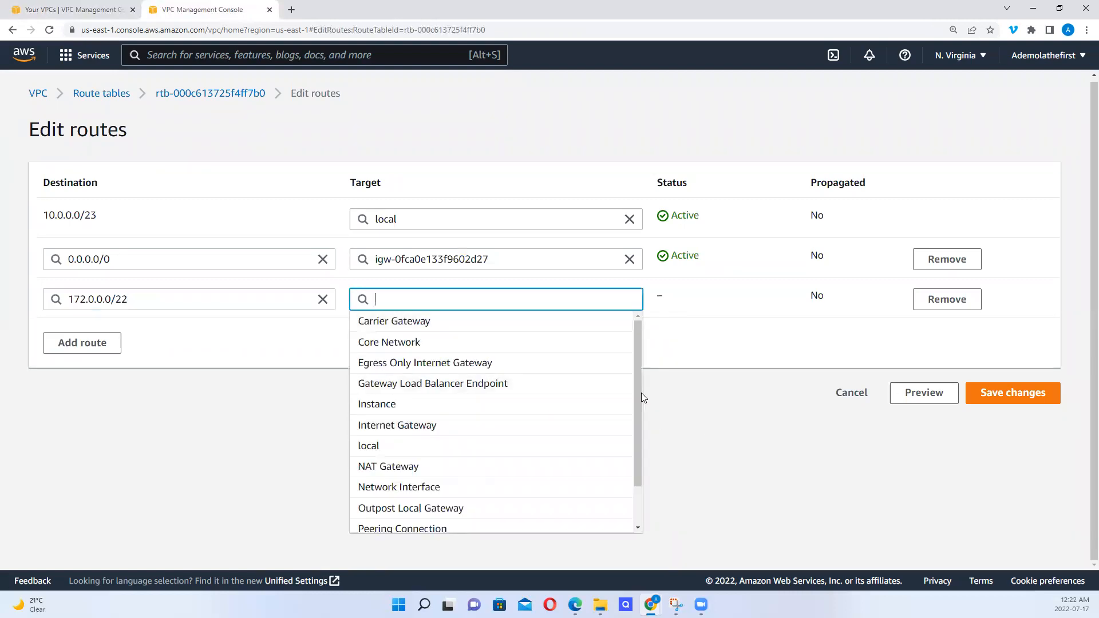
{"action": "left_click_drag", "start_coordinate": [638, 392], "coordinate": [638, 453]}
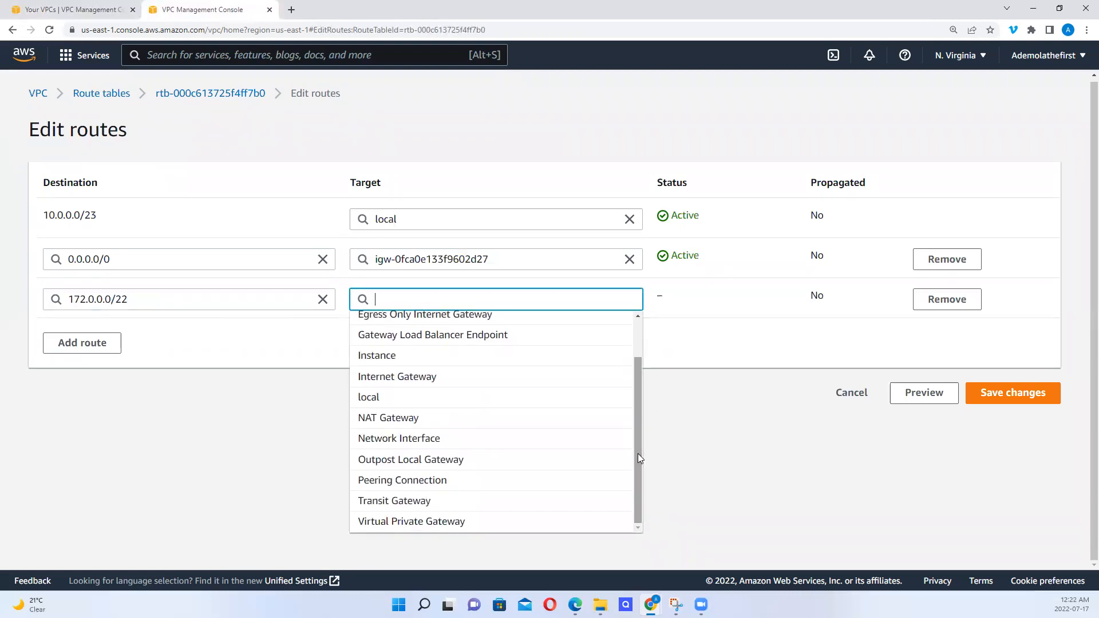
{"action": "left_click", "coordinate": [437, 482]}
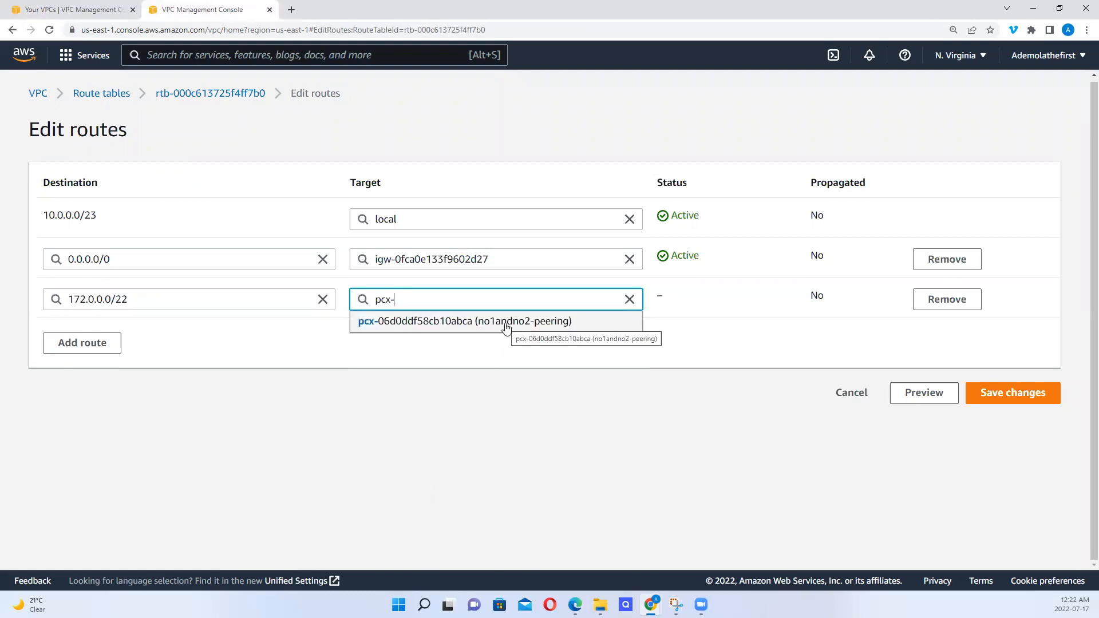
{"action": "left_click", "coordinate": [506, 327]}
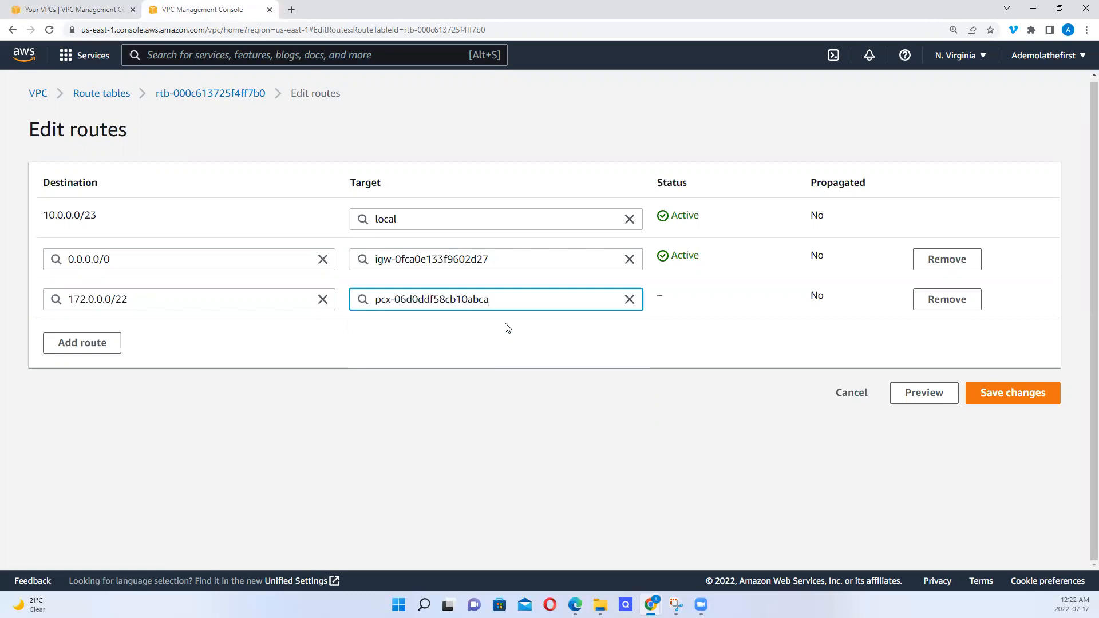
{"action": "left_click", "coordinate": [1022, 394]}
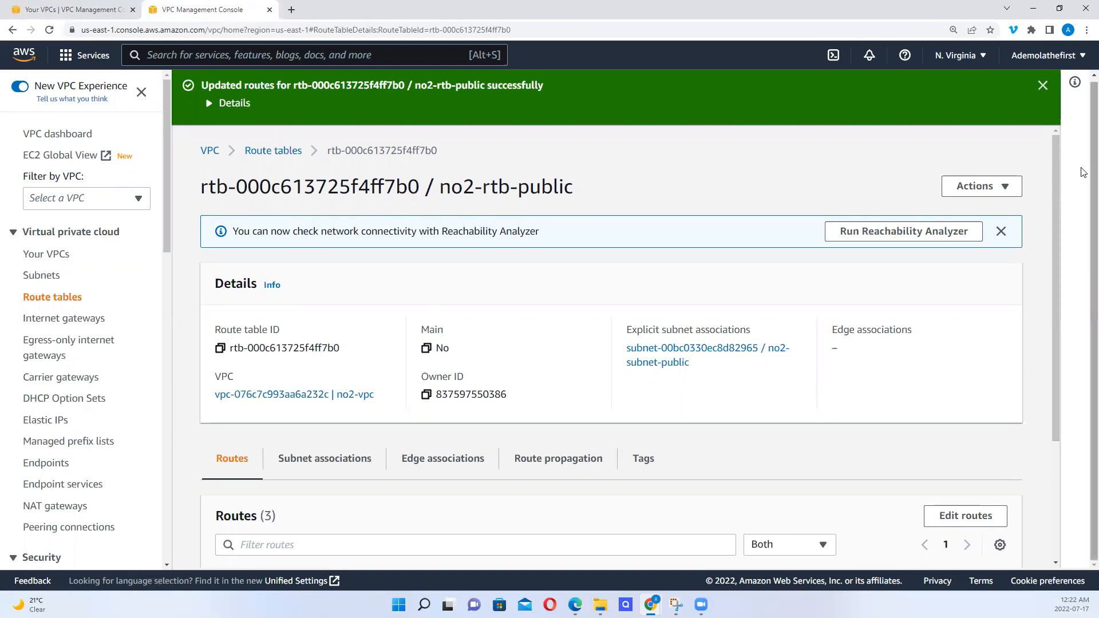
{"action": "left_click_drag", "start_coordinate": [1053, 184], "coordinate": [1052, 322]}
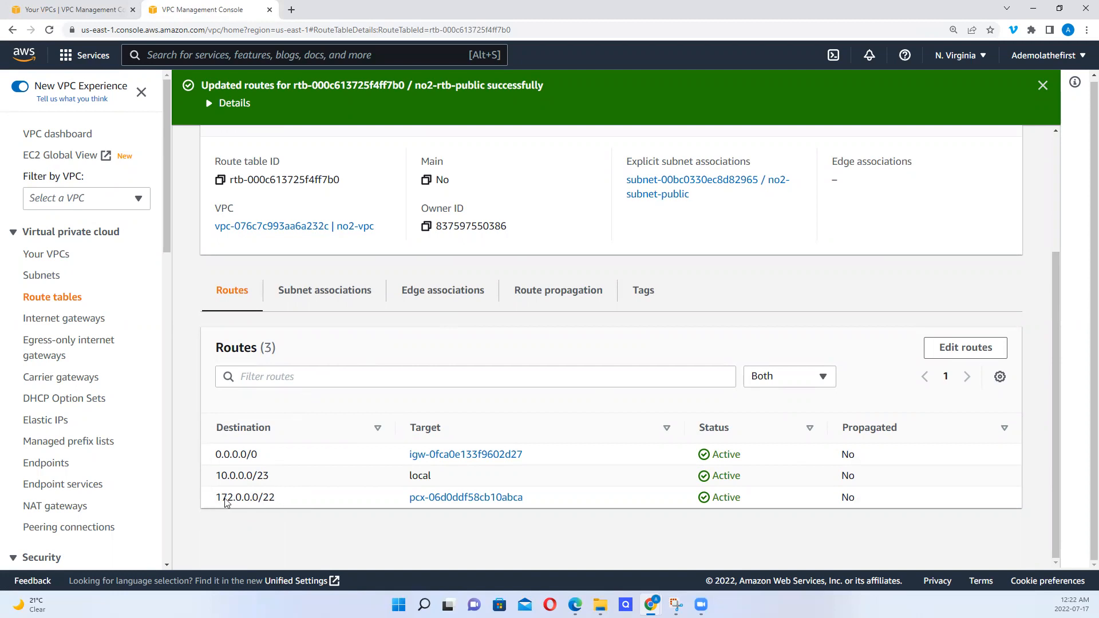
{"action": "left_click_drag", "start_coordinate": [216, 500], "coordinate": [271, 499]}
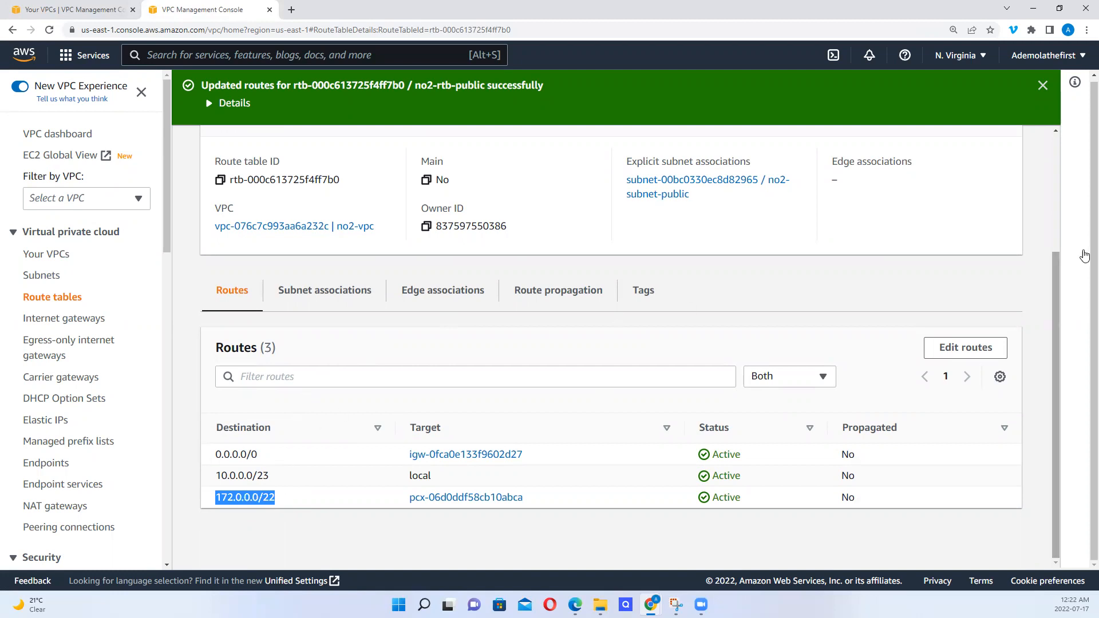
Open the routes of the no2-rtb-private route table for editing and add an empty route
{"action": "scroll", "coordinate": [1049, 222], "scroll_direction": "up", "scroll_amount": 2}
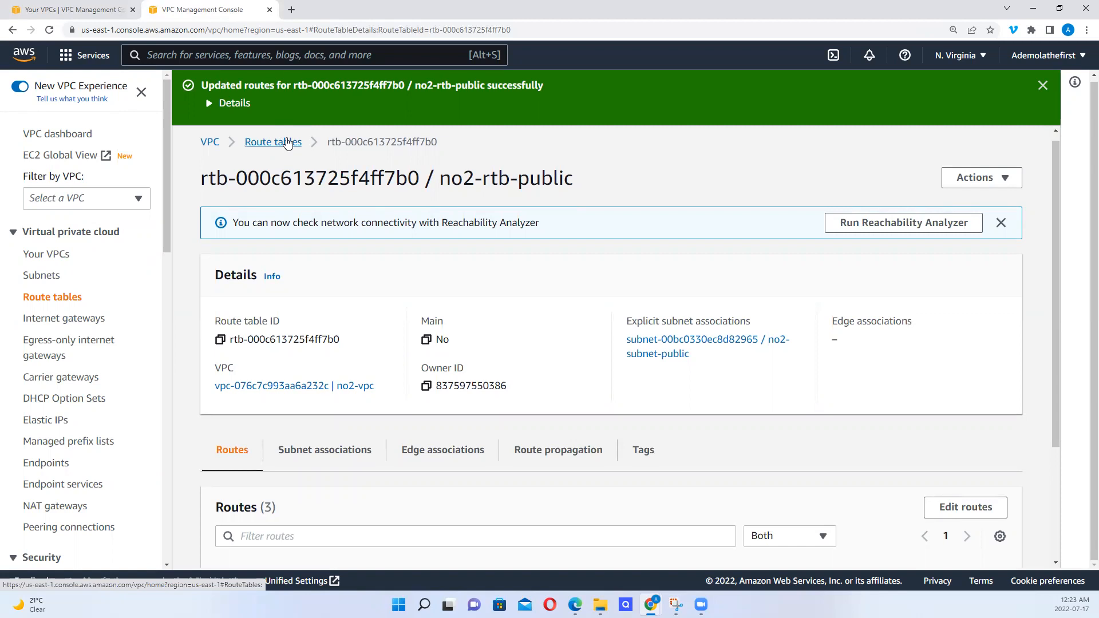
{"action": "left_click", "coordinate": [287, 143]}
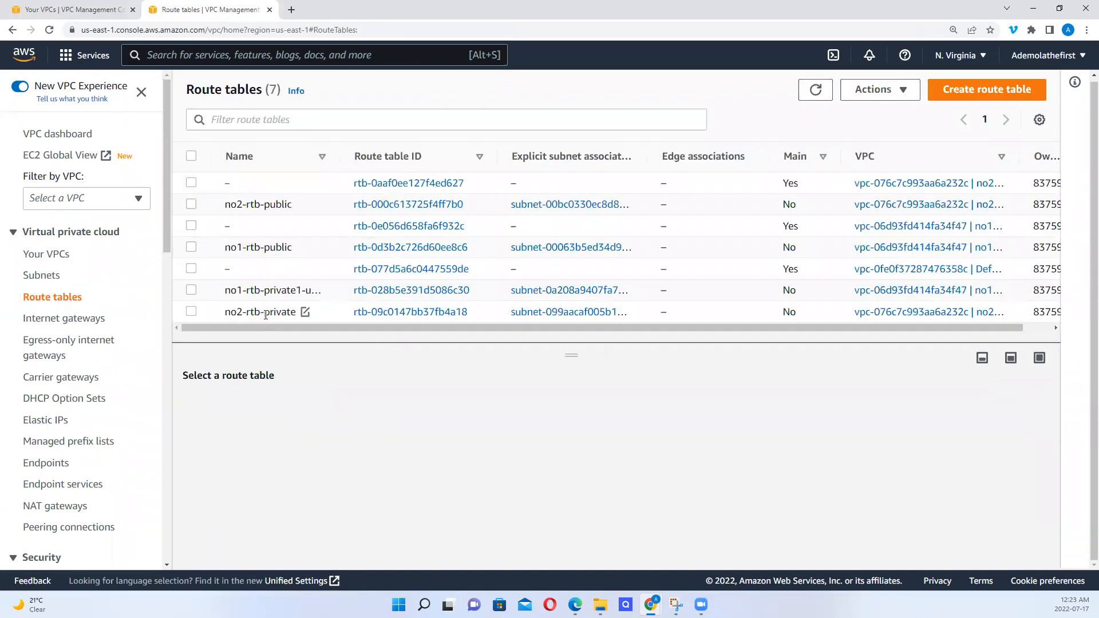
{"action": "left_click", "coordinate": [400, 313]}
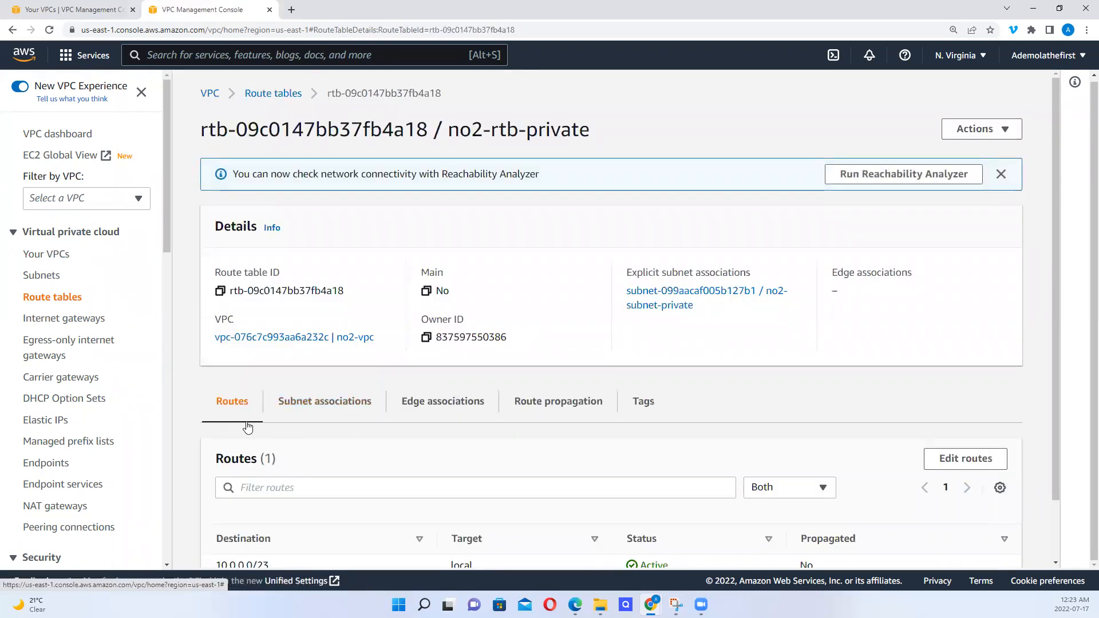
{"action": "scroll", "coordinate": [248, 427], "scroll_direction": "down", "scroll_amount": 1}
{"action": "scroll", "coordinate": [248, 426], "scroll_direction": "down", "scroll_amount": 1}
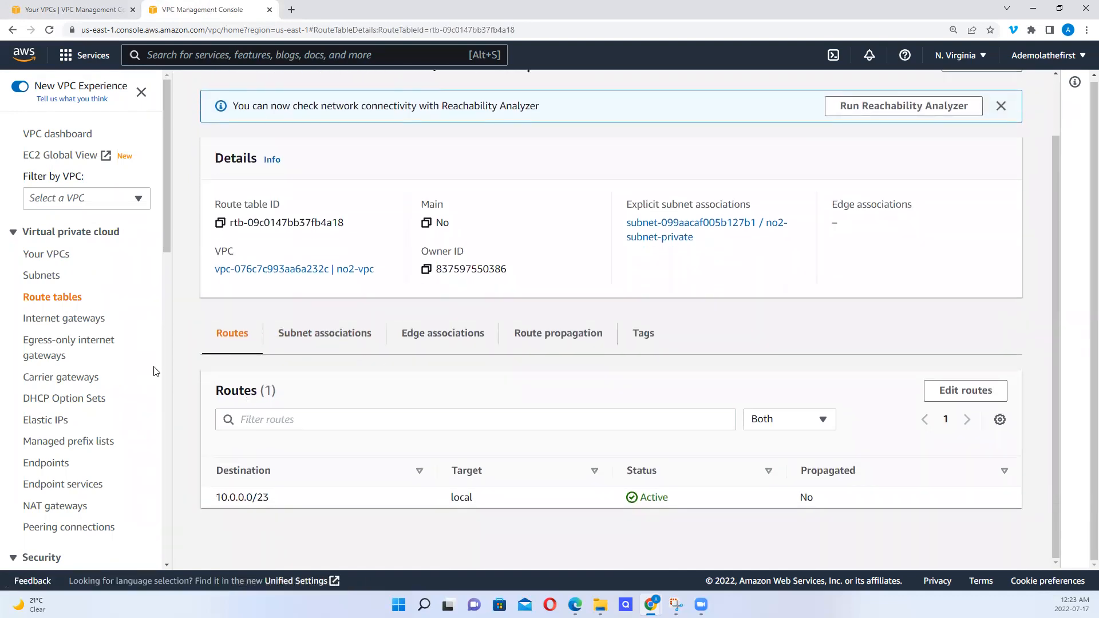
{"action": "left_click", "coordinate": [966, 397]}
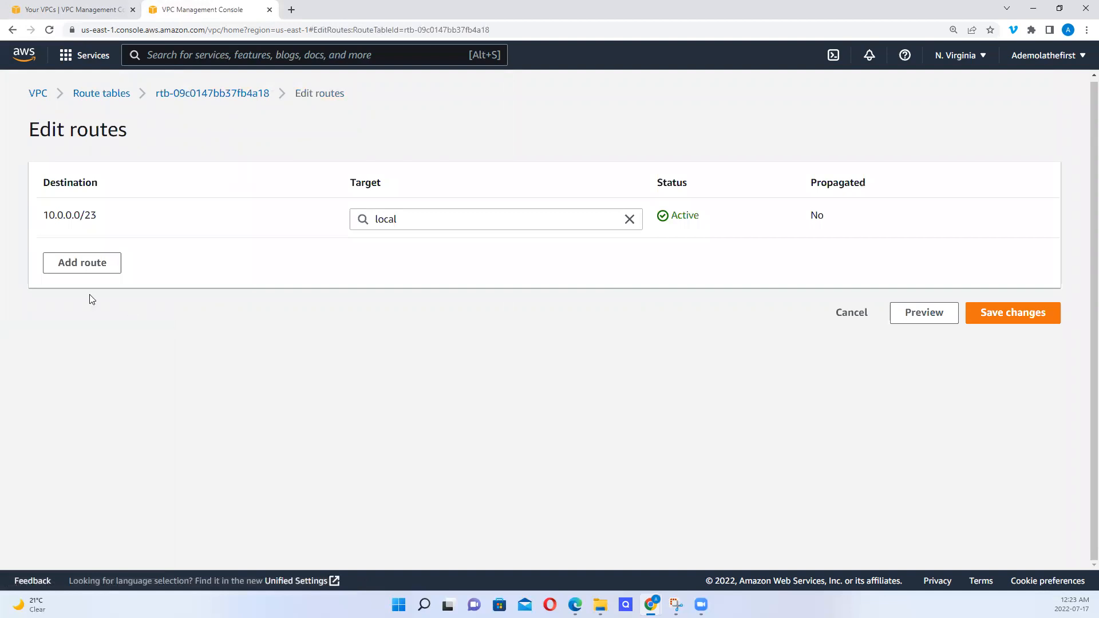
{"action": "left_click", "coordinate": [76, 273]}
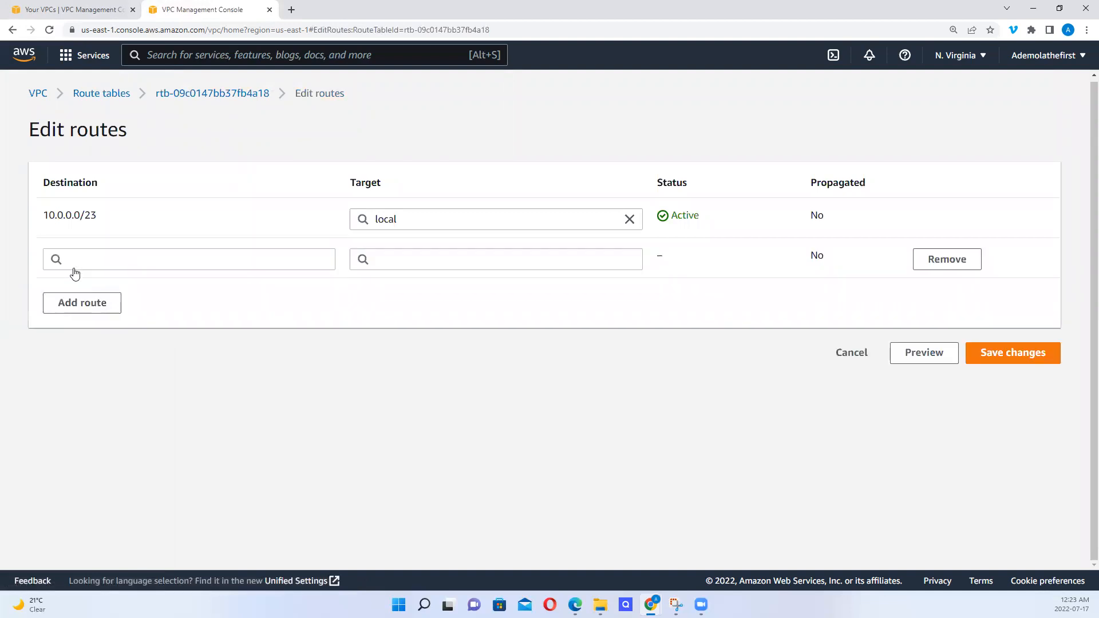
Set the new no2-rtb-private route to destination 172.0.0.0/22 with the no1andno2-peering connection as target, and save the changes
{"action": "left_click", "coordinate": [98, 260]}
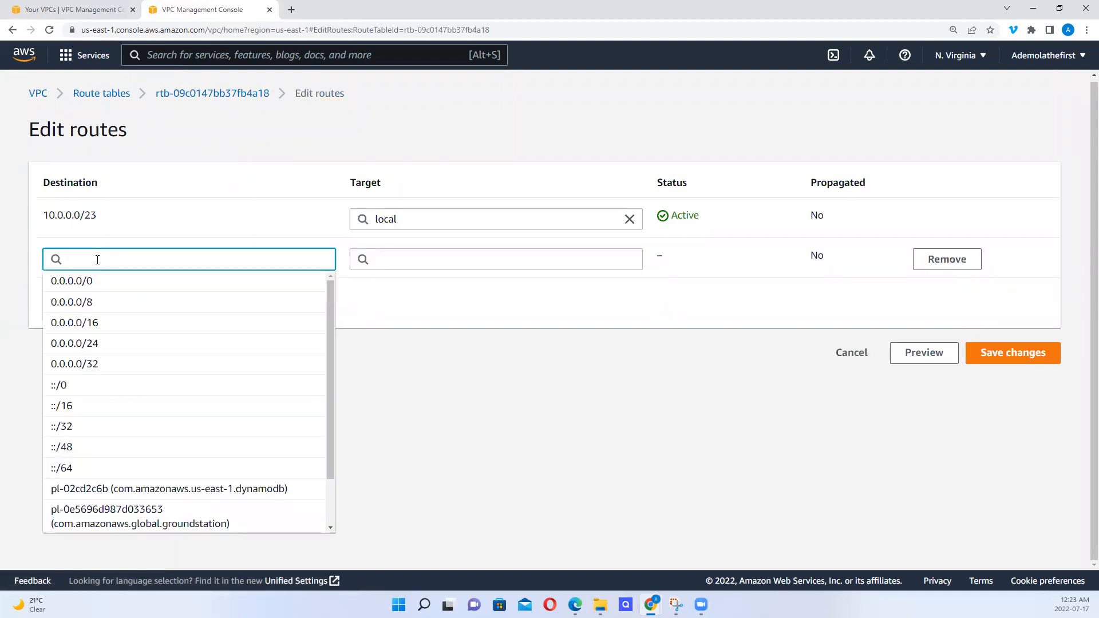
{"action": "key", "text": "ctrl+v"}
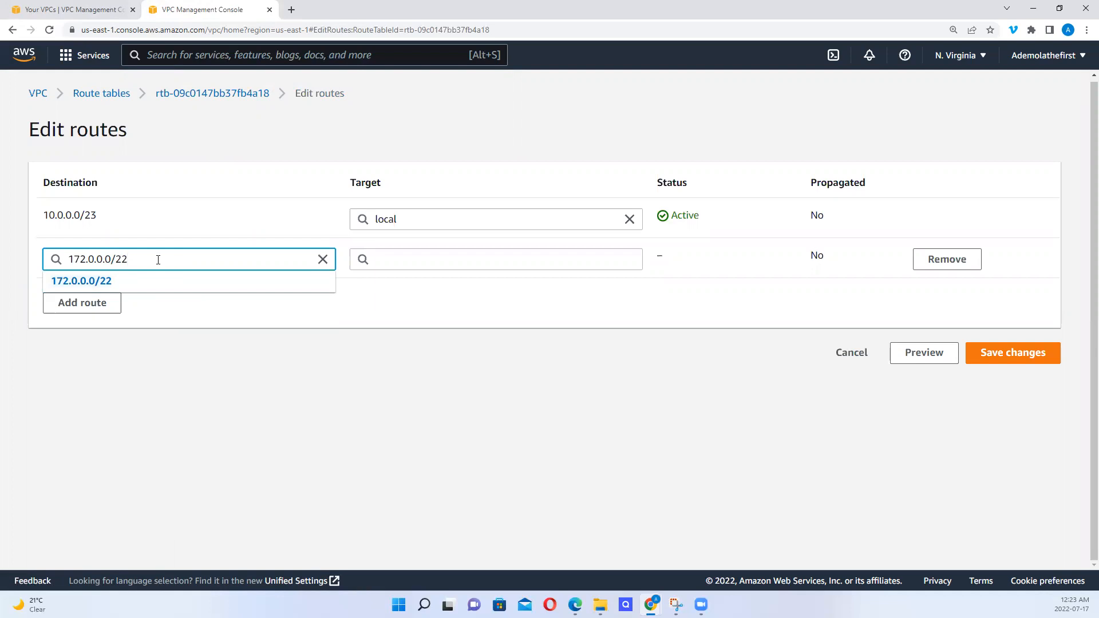
{"action": "left_click", "coordinate": [396, 256]}
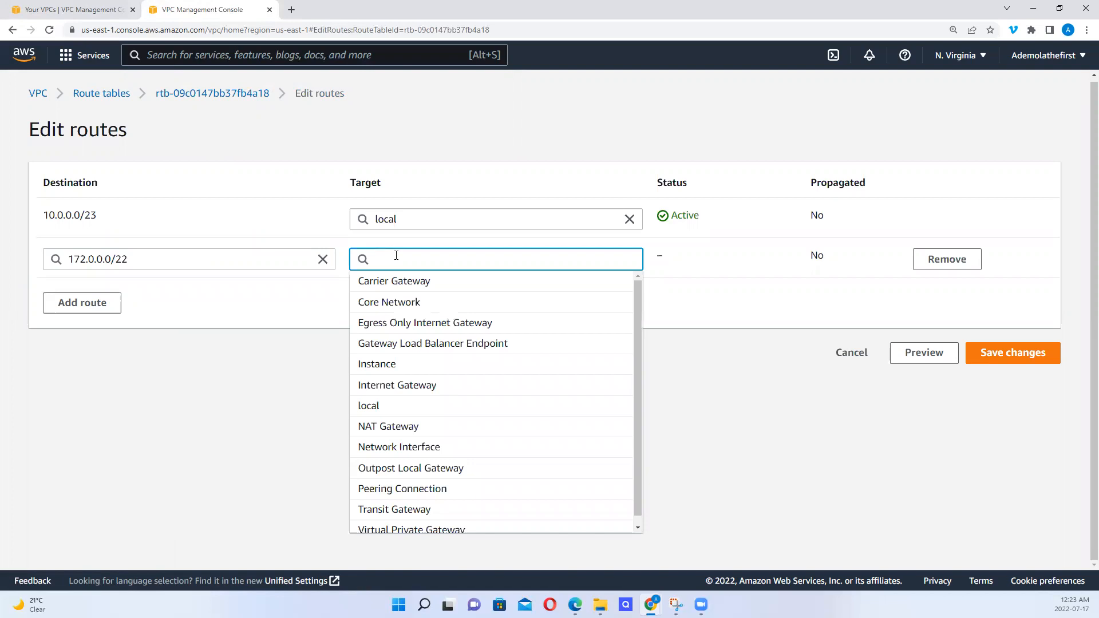
{"action": "type", "text": "peer"}
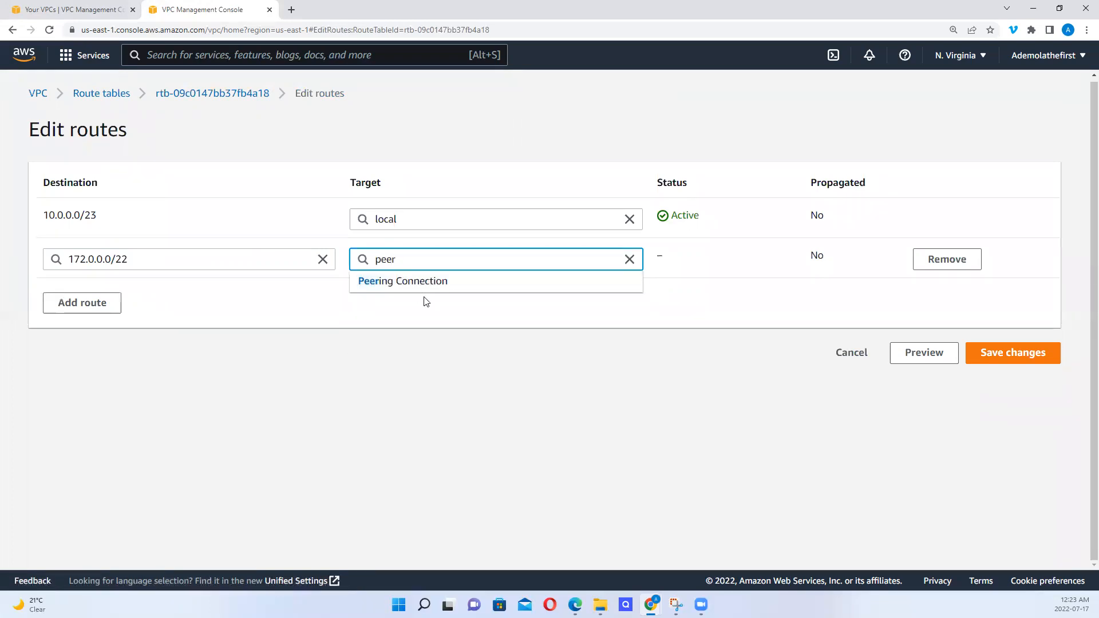
{"action": "left_click", "coordinate": [430, 285]}
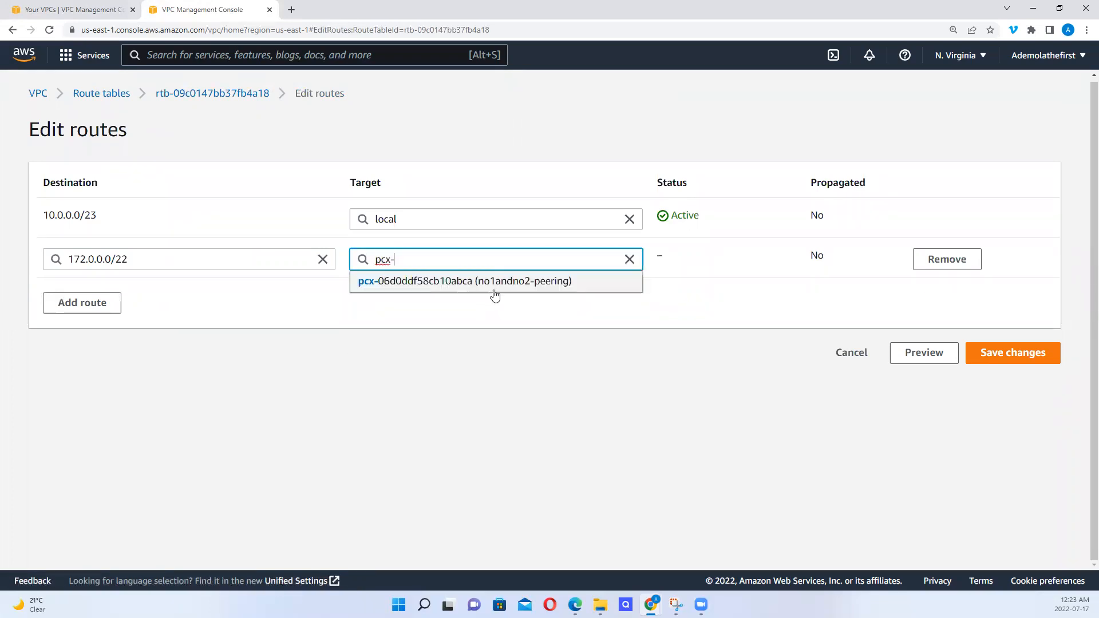
{"action": "left_click", "coordinate": [522, 282]}
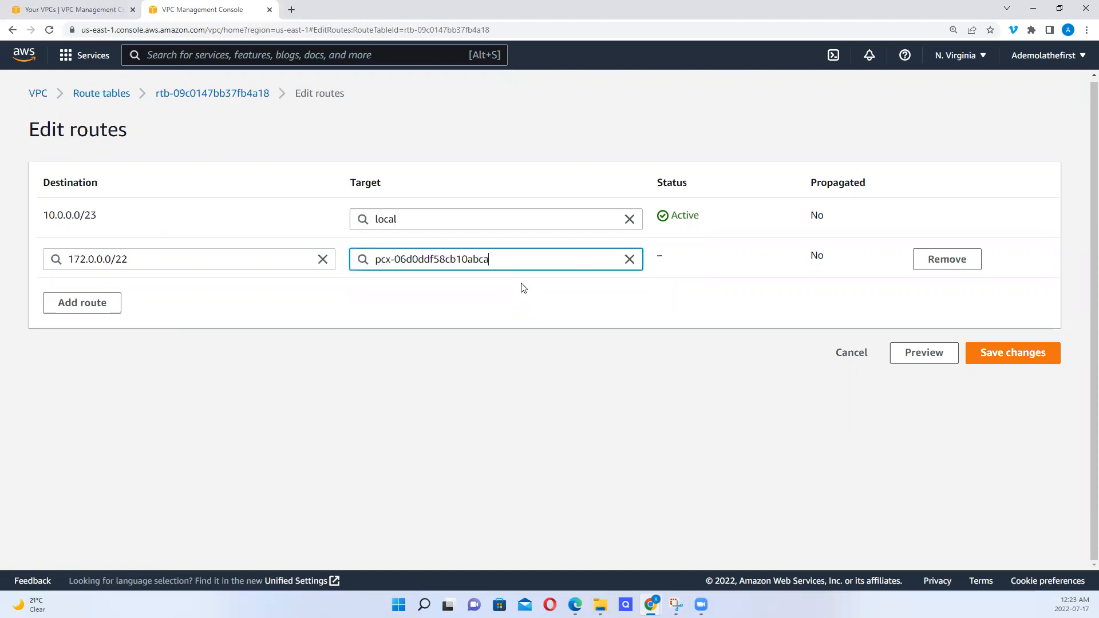
{"action": "left_click", "coordinate": [1019, 355]}
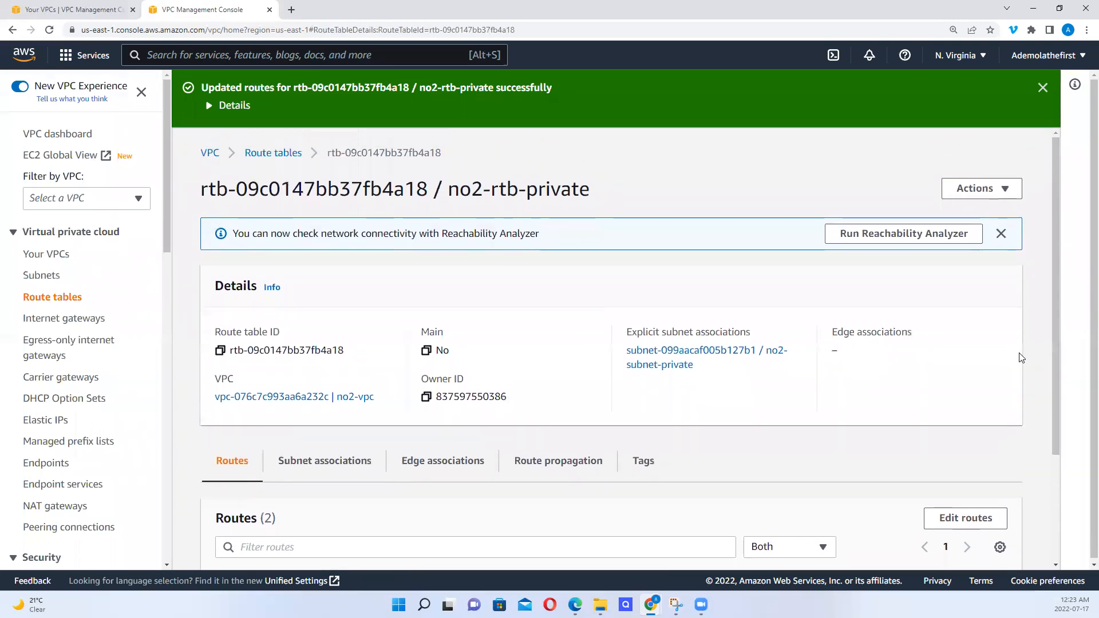
Open the routes of the no1-rtb-public route table for editing and add an empty route
{"action": "left_click", "coordinate": [274, 153]}
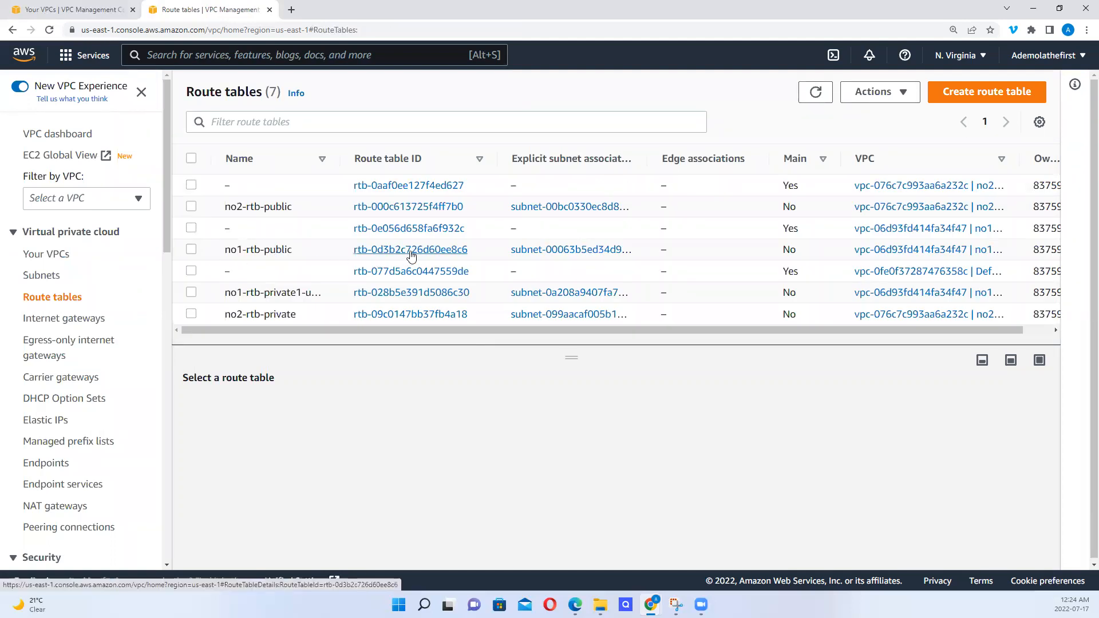
{"action": "left_click", "coordinate": [411, 251]}
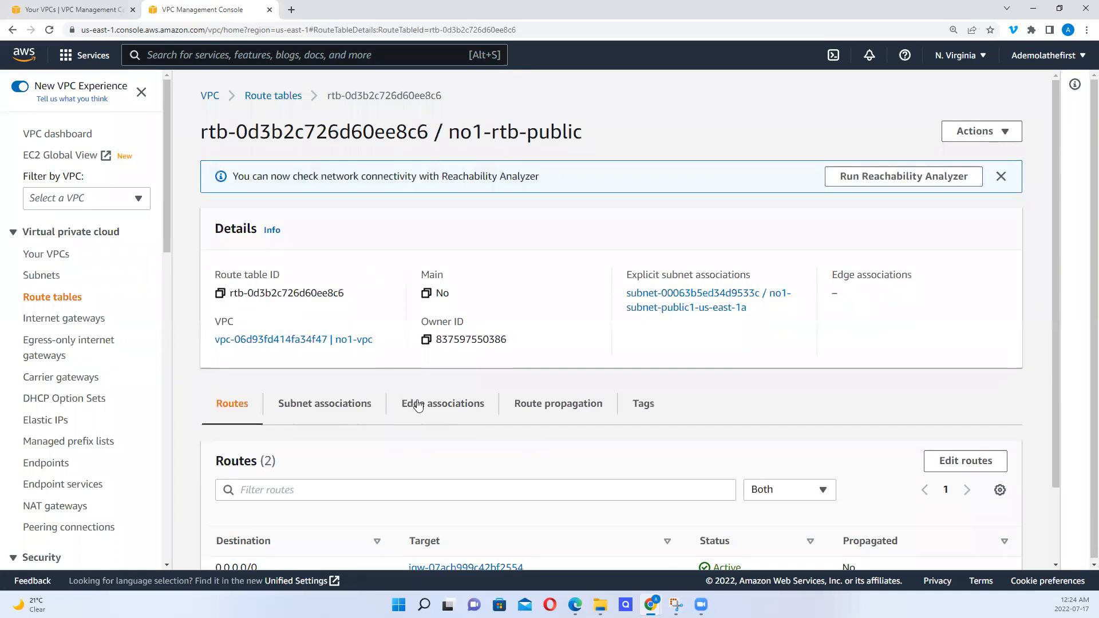
{"action": "scroll", "coordinate": [1058, 252], "scroll_direction": "down", "scroll_amount": 2}
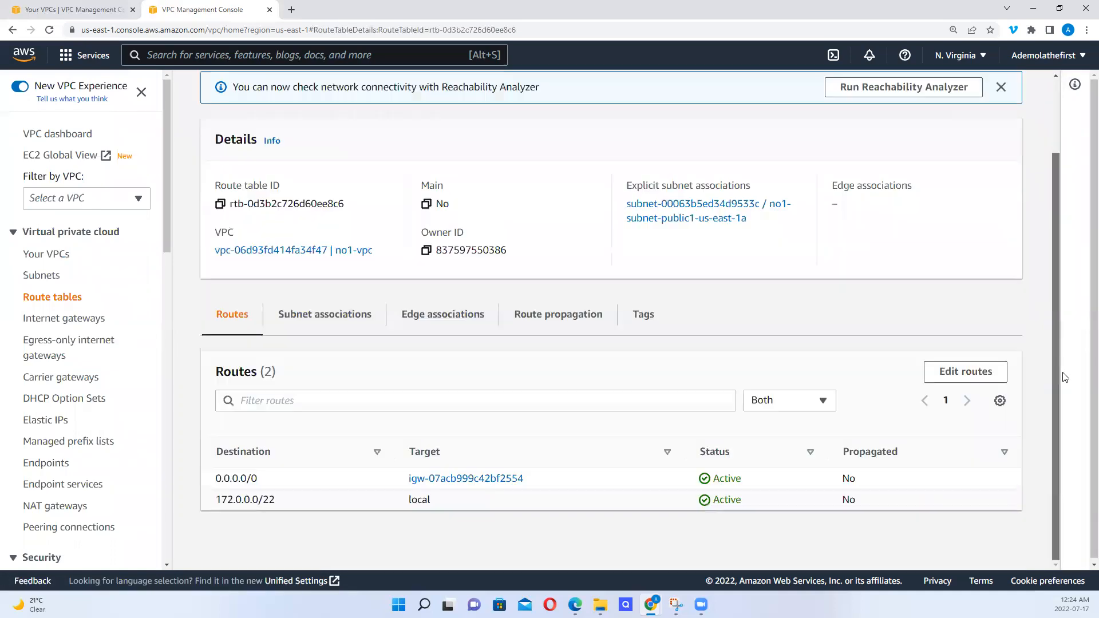
{"action": "left_click", "coordinate": [949, 373]}
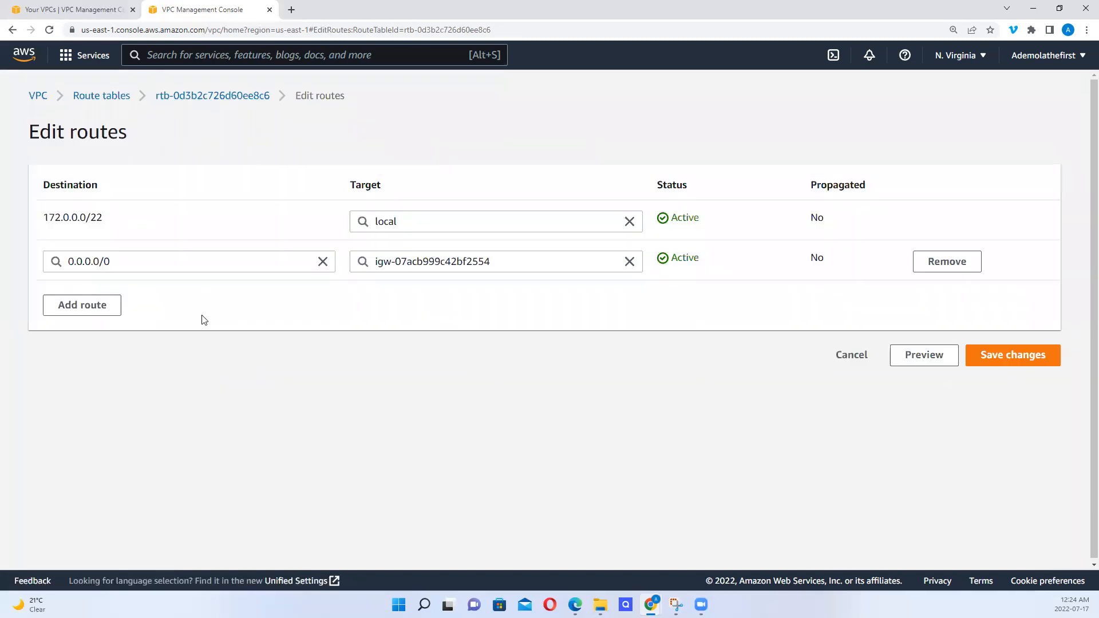
{"action": "left_click", "coordinate": [90, 311]}
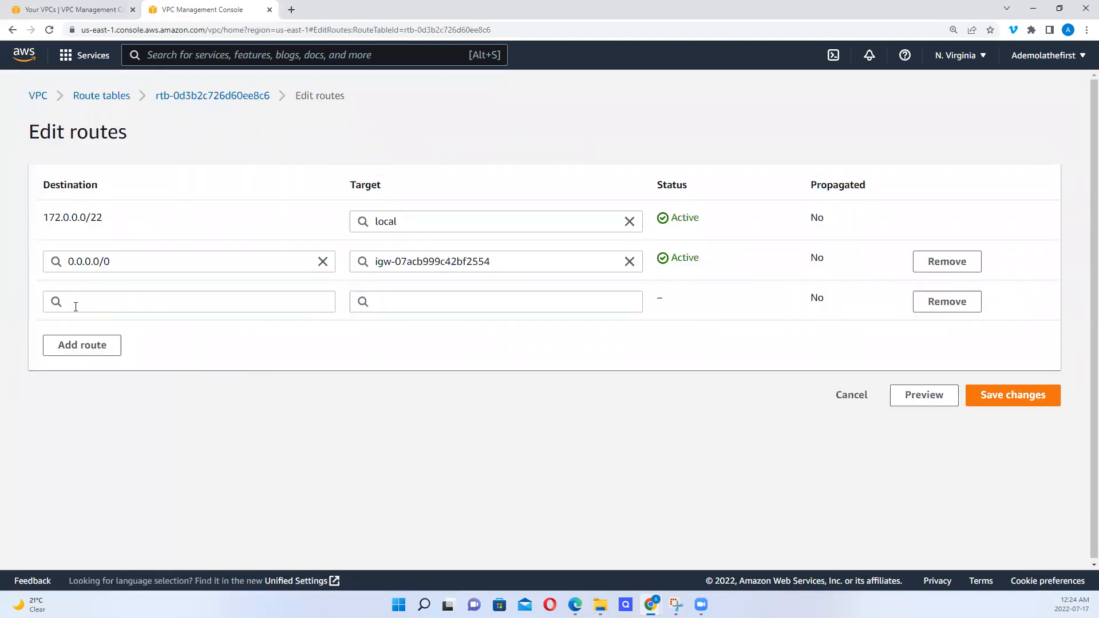
Copy the IPv4 CIDR of no2-vpc from the VPC list in the other browser tab and enter 10.0.0.0/23 as the new route's destination
{"action": "left_click", "coordinate": [73, 10]}
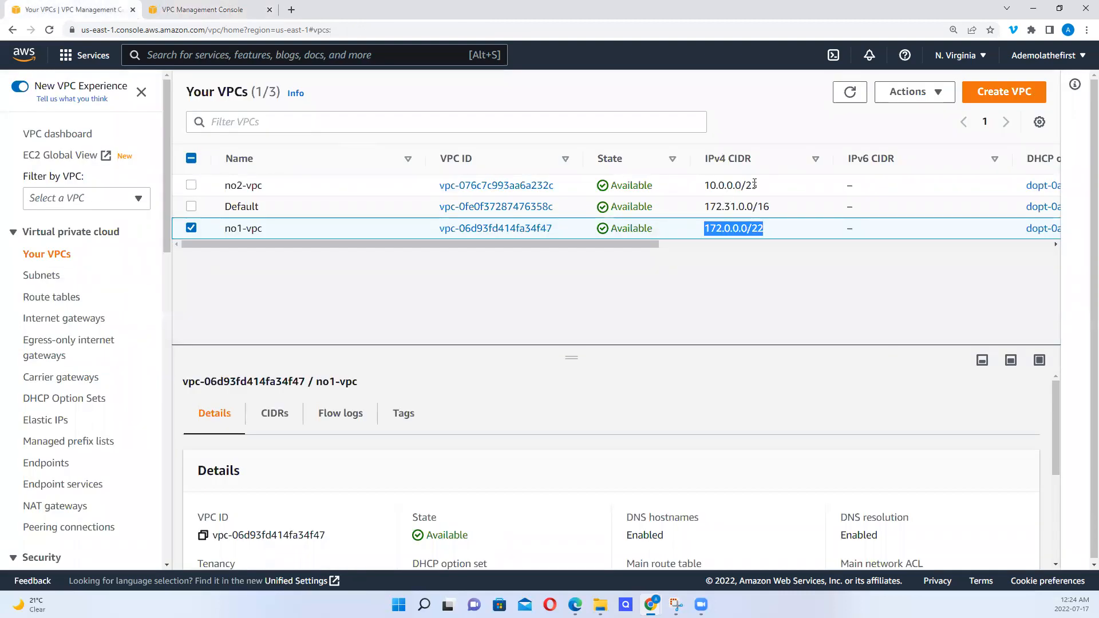
{"action": "left_click_drag", "start_coordinate": [765, 186], "coordinate": [705, 192]}
{"action": "key", "text": "ctrl+c"}
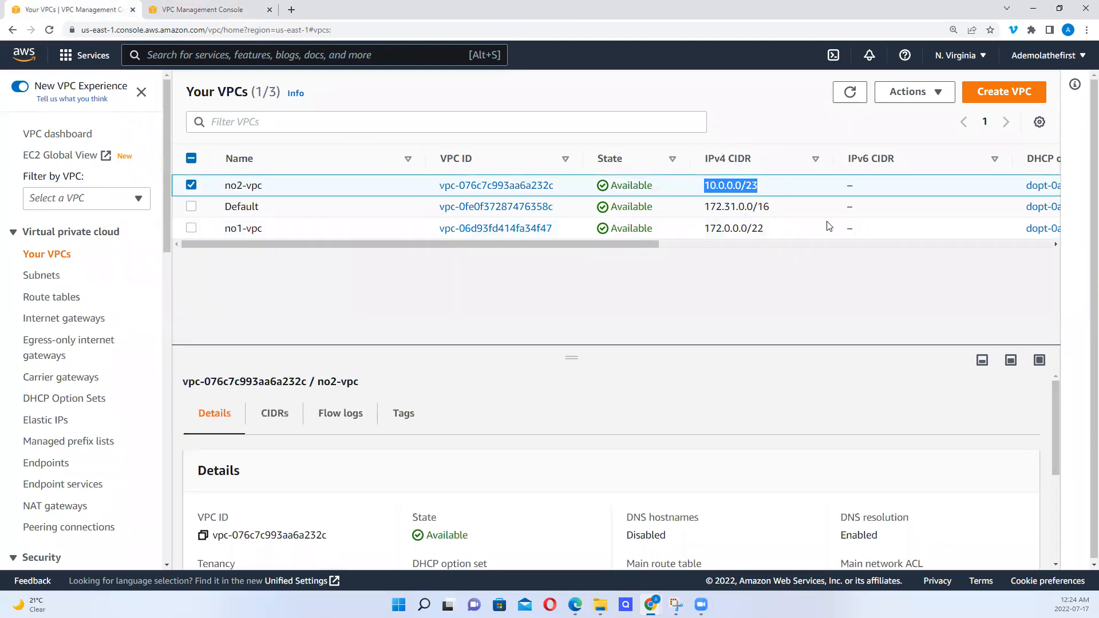
{"action": "left_click", "coordinate": [220, 13]}
{"action": "left_click", "coordinate": [128, 303]}
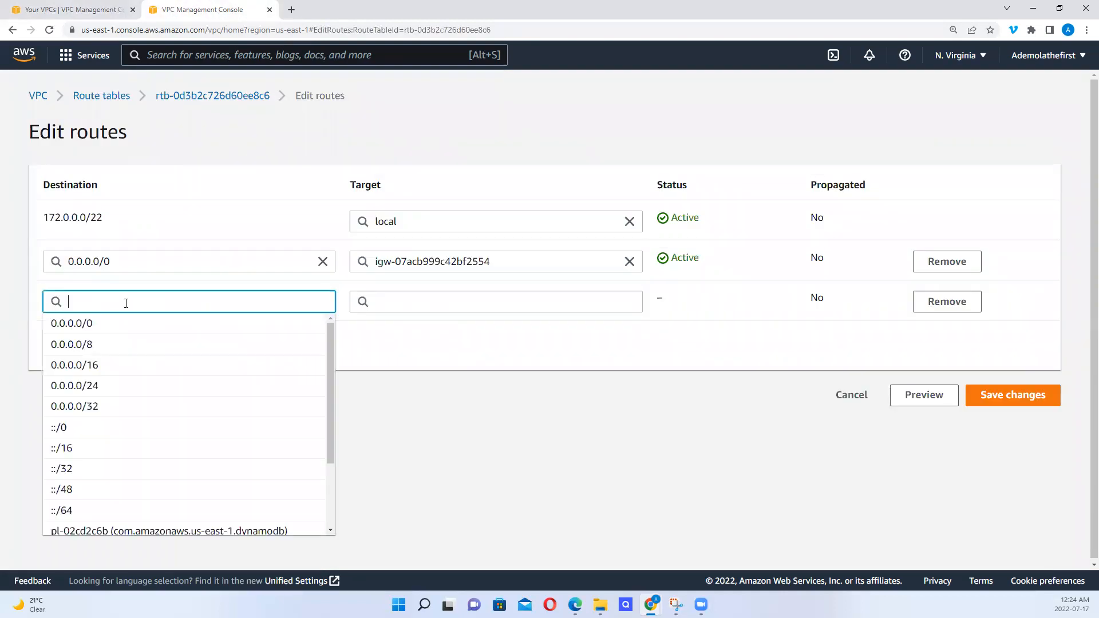
{"action": "key", "text": "ctrl+v"}
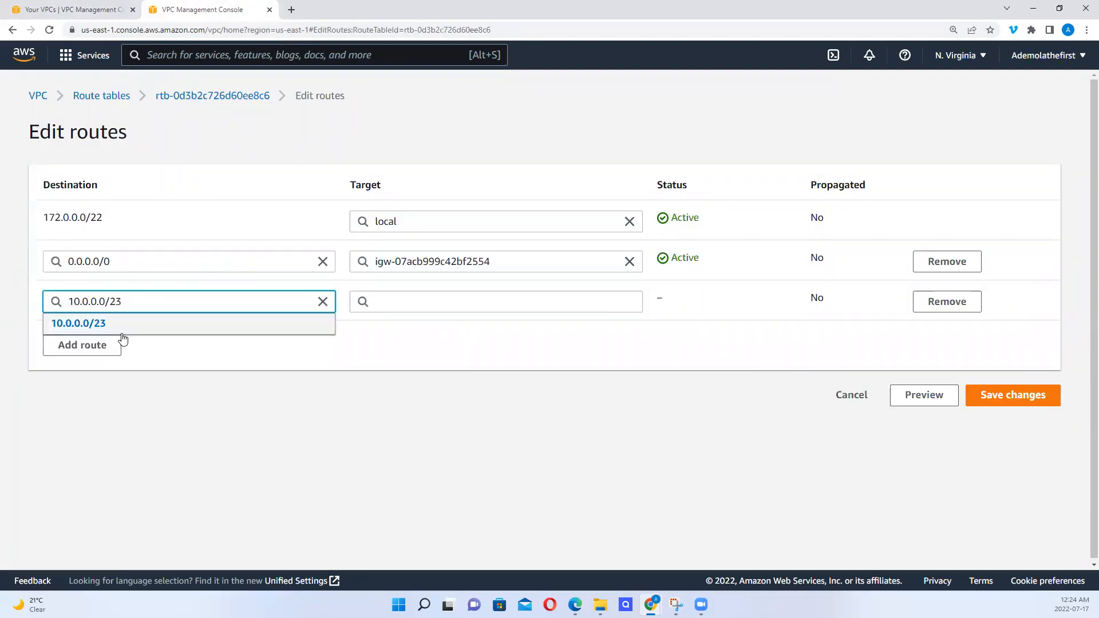
{"action": "left_click", "coordinate": [202, 359]}
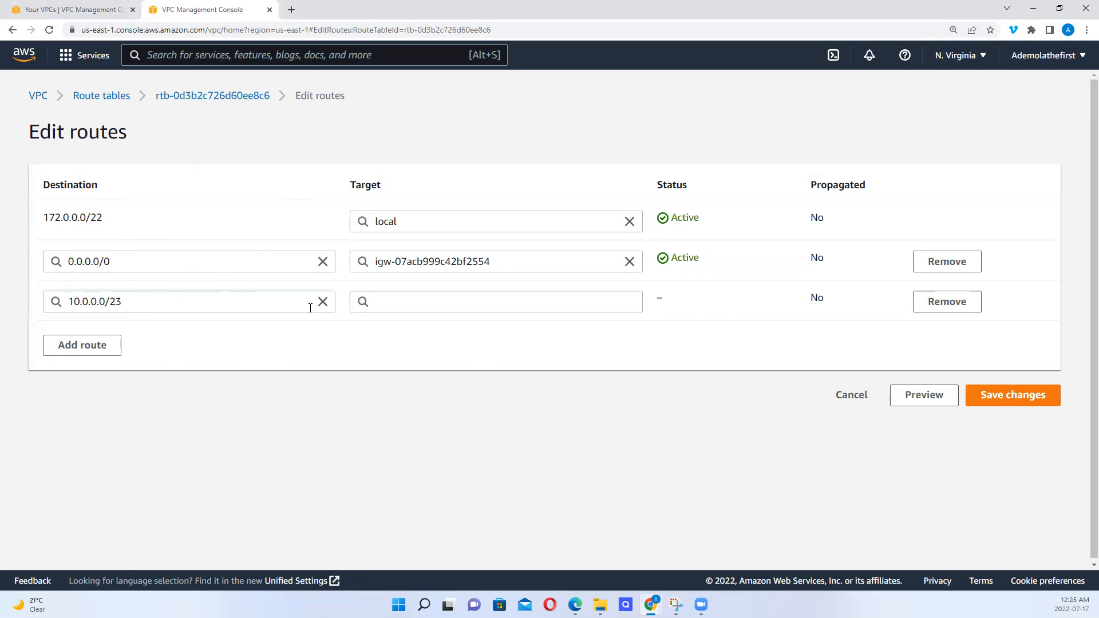
Set the target of the 10.0.0.0/23 route in no1-rtb-public to the no1andno2-peering connection and save the changes
{"action": "left_click", "coordinate": [404, 303]}
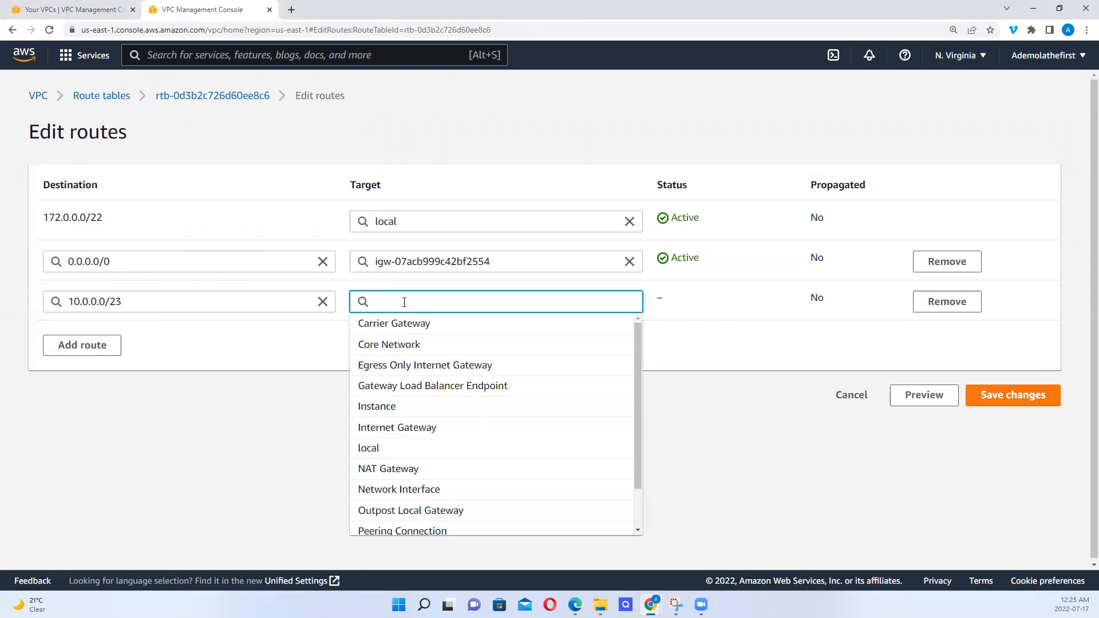
{"action": "type", "text": "pee"}
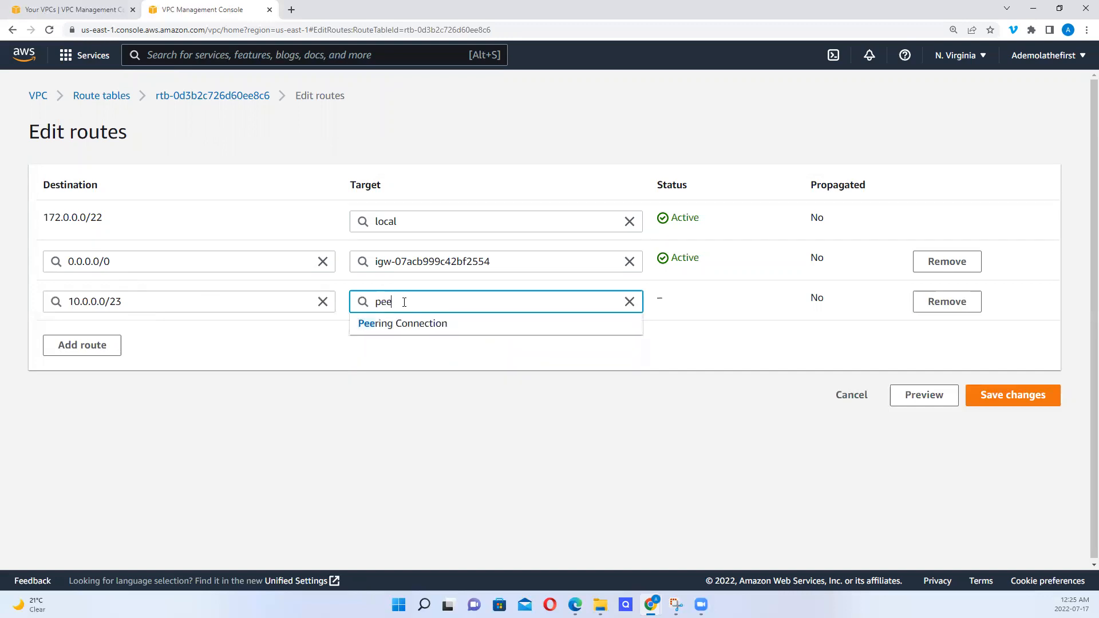
{"action": "left_click", "coordinate": [424, 324]}
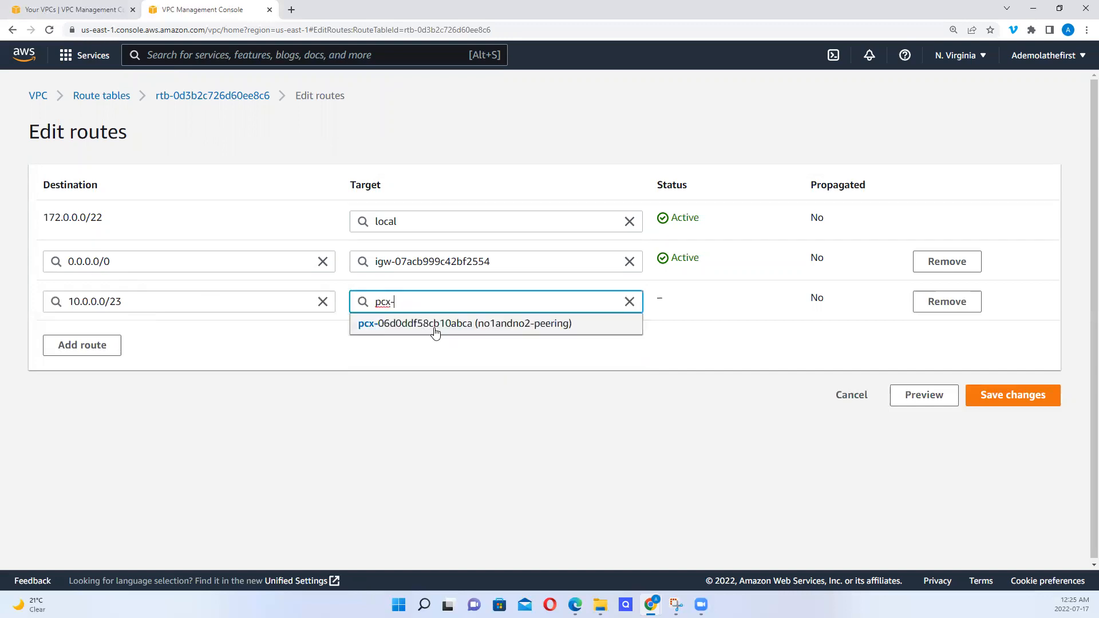
{"action": "left_click", "coordinate": [479, 326]}
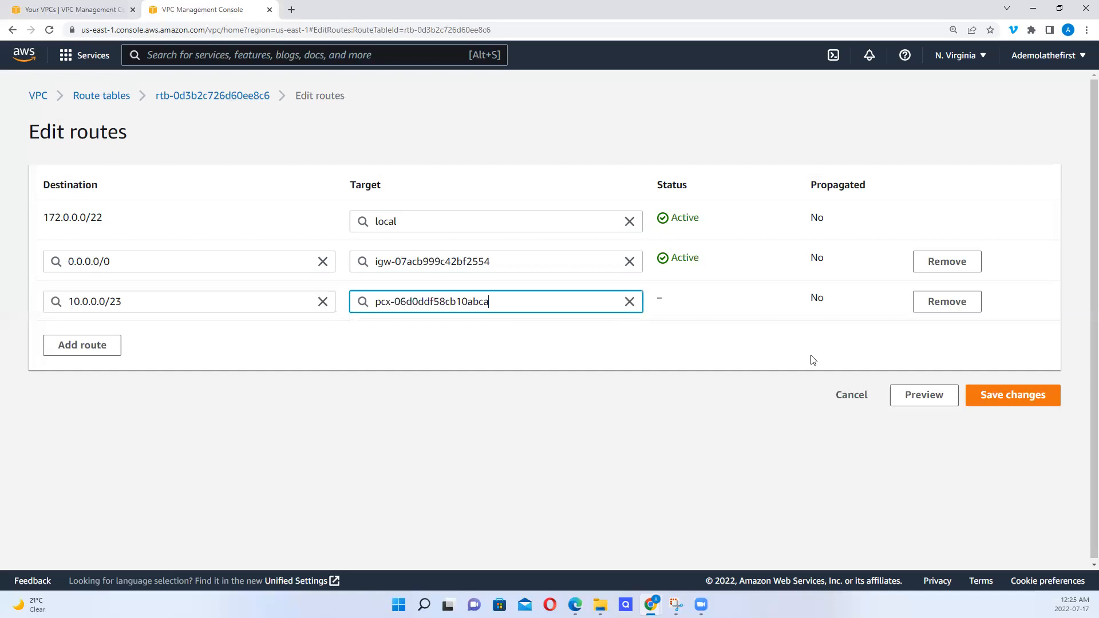
{"action": "left_click", "coordinate": [1013, 400]}
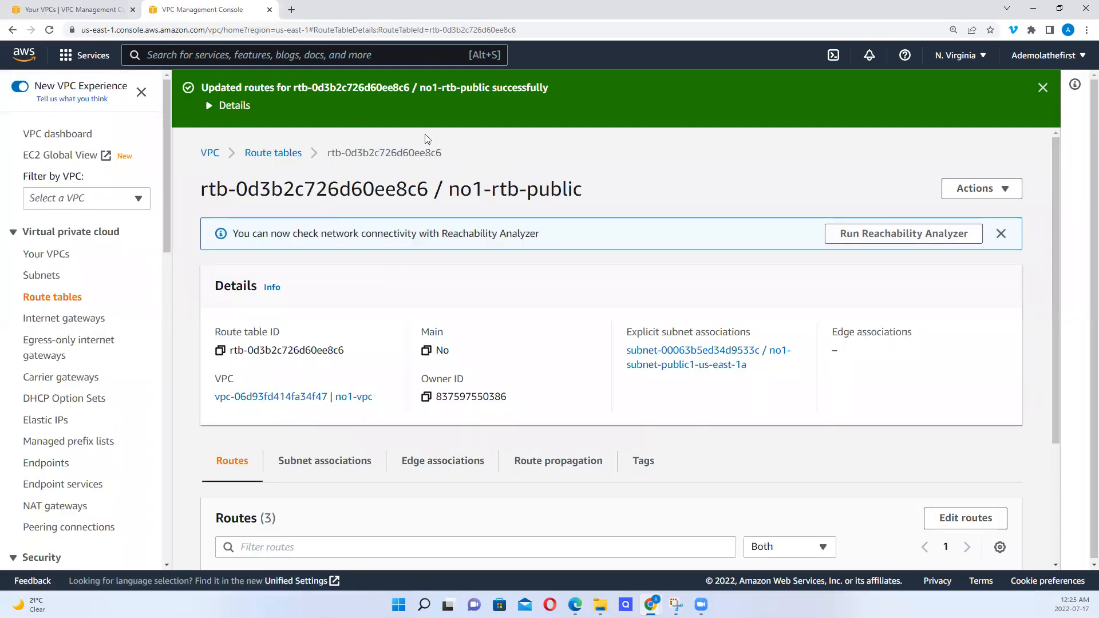
Open the routes of the no1-rtb-private1-us-east-1a route table for editing and add a route with destination 10.0.0.0/23
{"action": "left_click", "coordinate": [271, 152]}
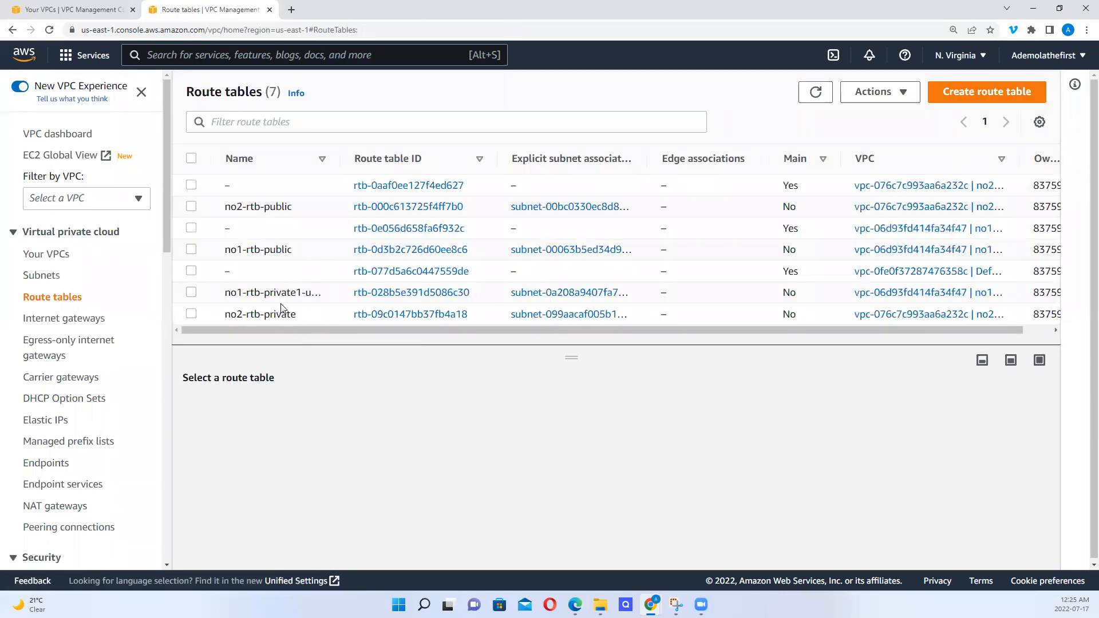
{"action": "left_click", "coordinate": [439, 293]}
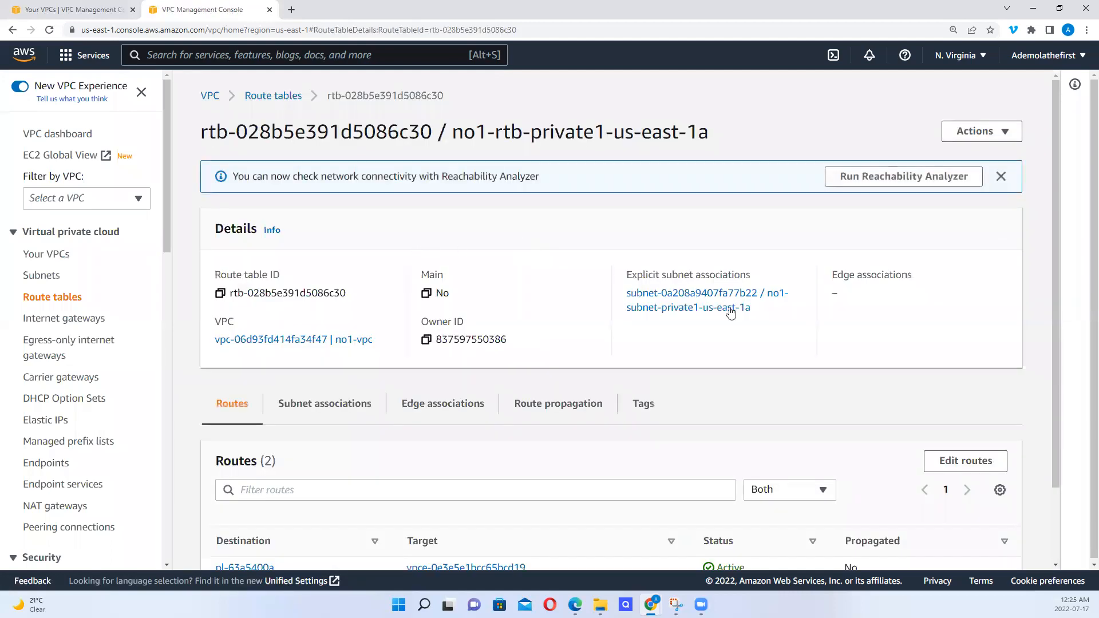
{"action": "scroll", "coordinate": [518, 435], "scroll_direction": "down", "scroll_amount": 2}
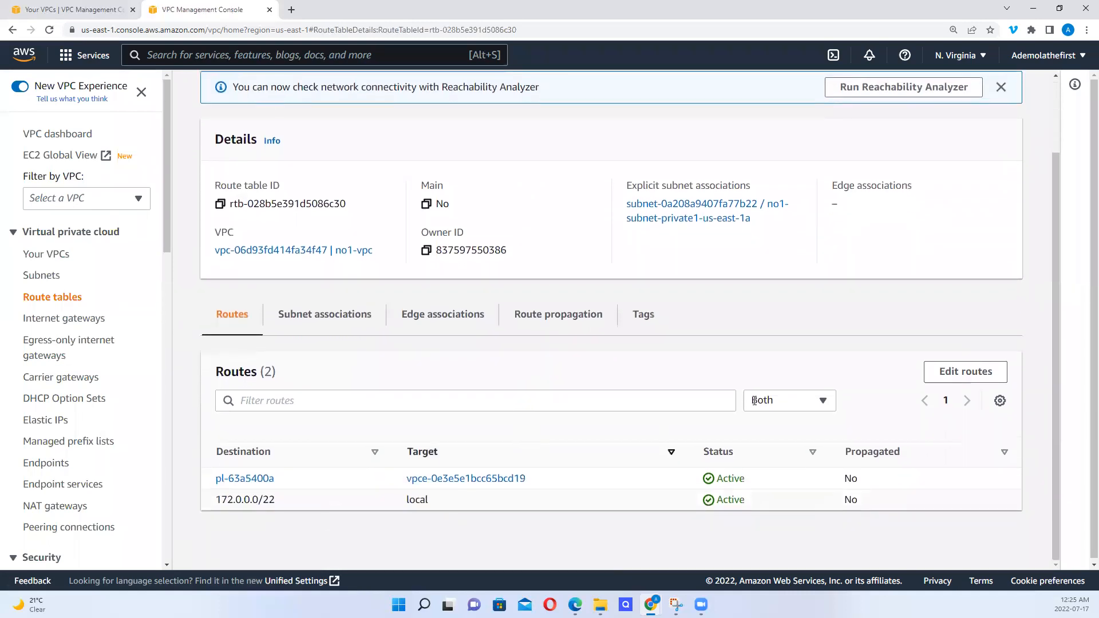
{"action": "left_click", "coordinate": [953, 374]}
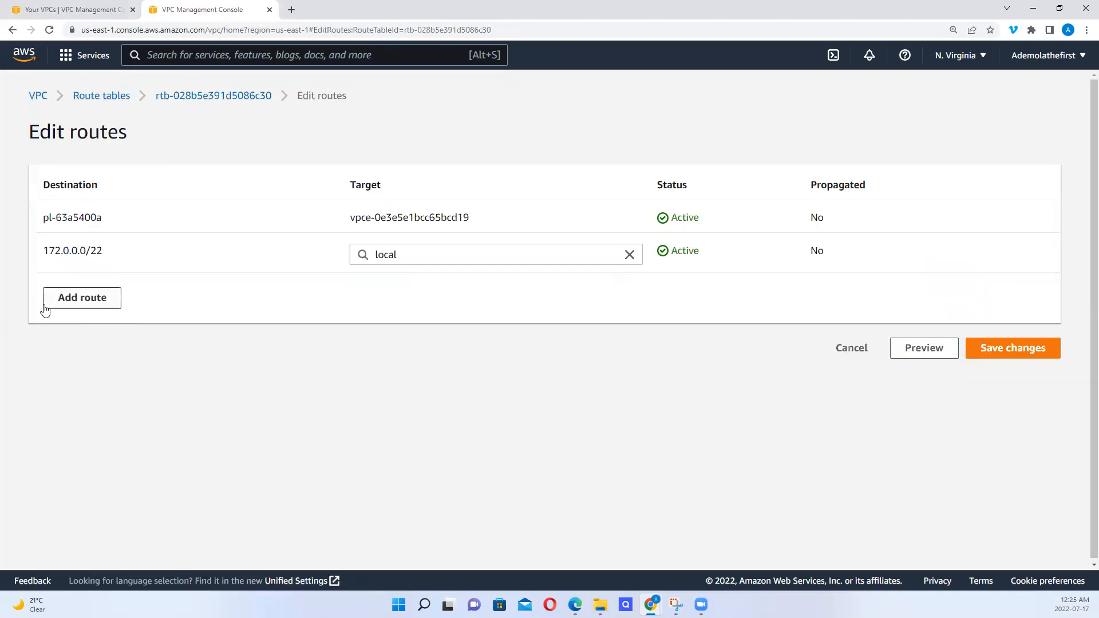
{"action": "left_click", "coordinate": [74, 298]}
{"action": "left_click", "coordinate": [92, 295]}
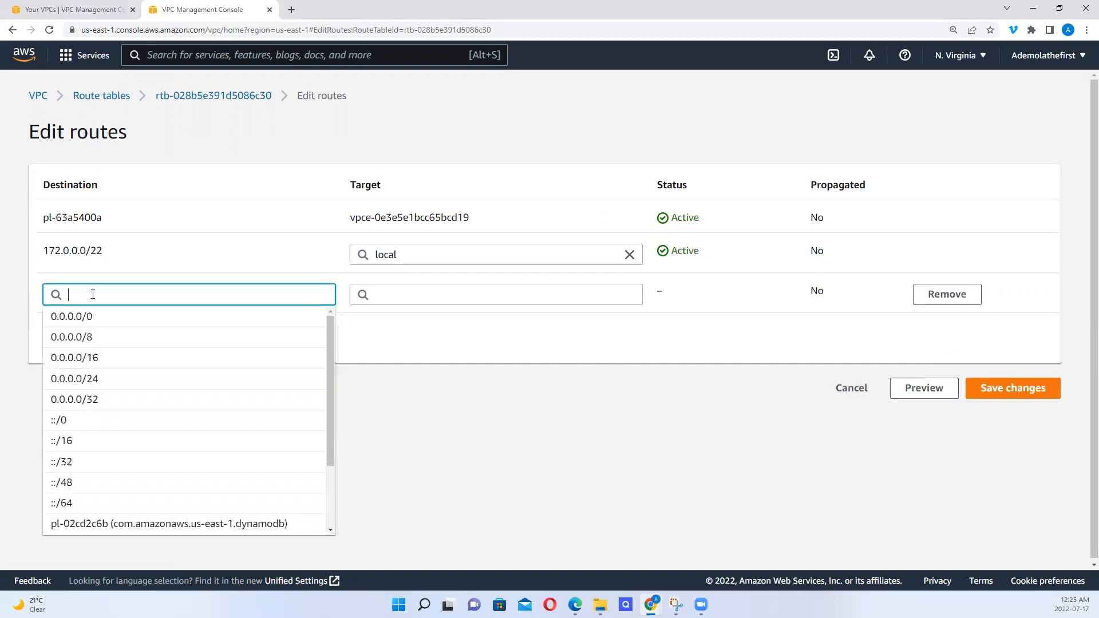
{"action": "key", "text": "ctrl+v"}
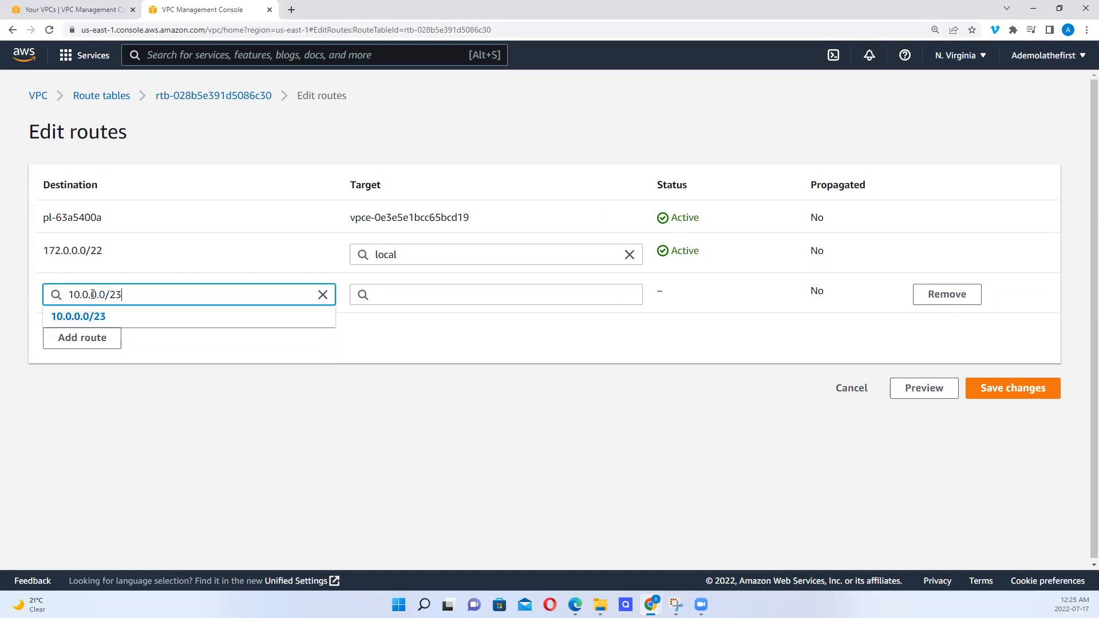
{"action": "left_click", "coordinate": [387, 328]}
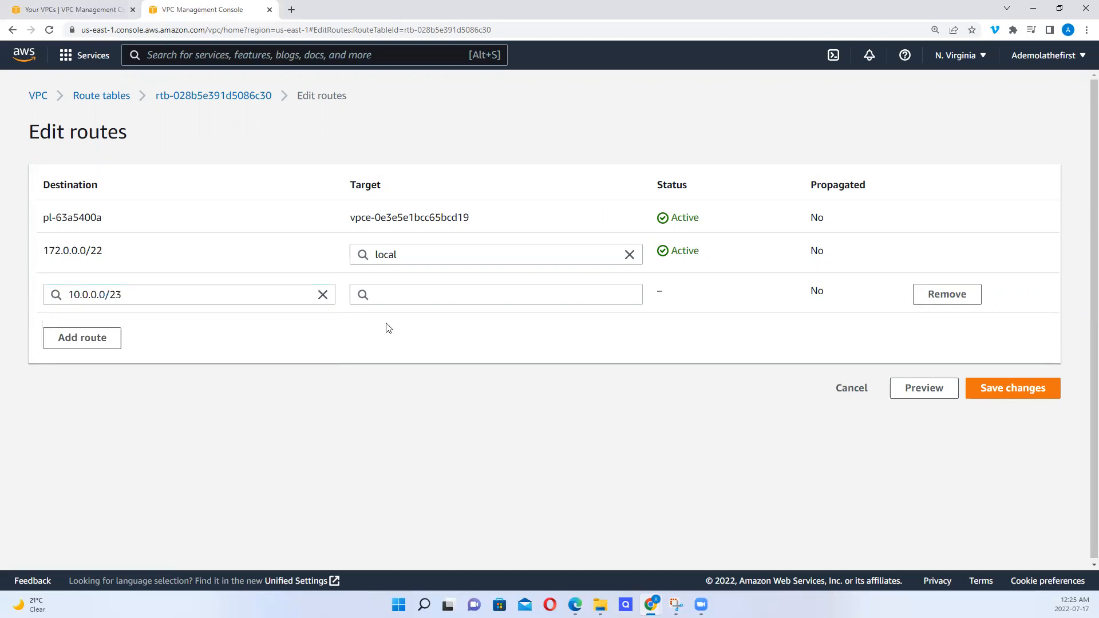
Set the target of the 10.0.0.0/23 route in no1-rtb-private1-us-east-1a to the no1andno2-peering connection and save the changes
{"action": "left_click", "coordinate": [398, 293]}
{"action": "type", "text": "p"}
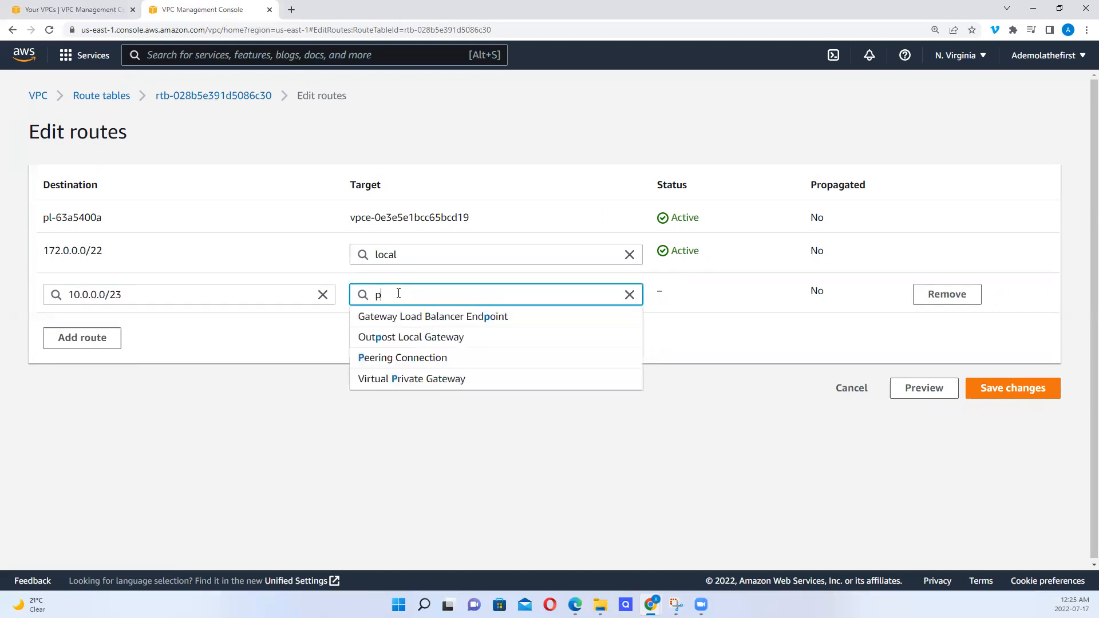
{"action": "type", "text": "eering"}
{"action": "left_click", "coordinate": [463, 321]}
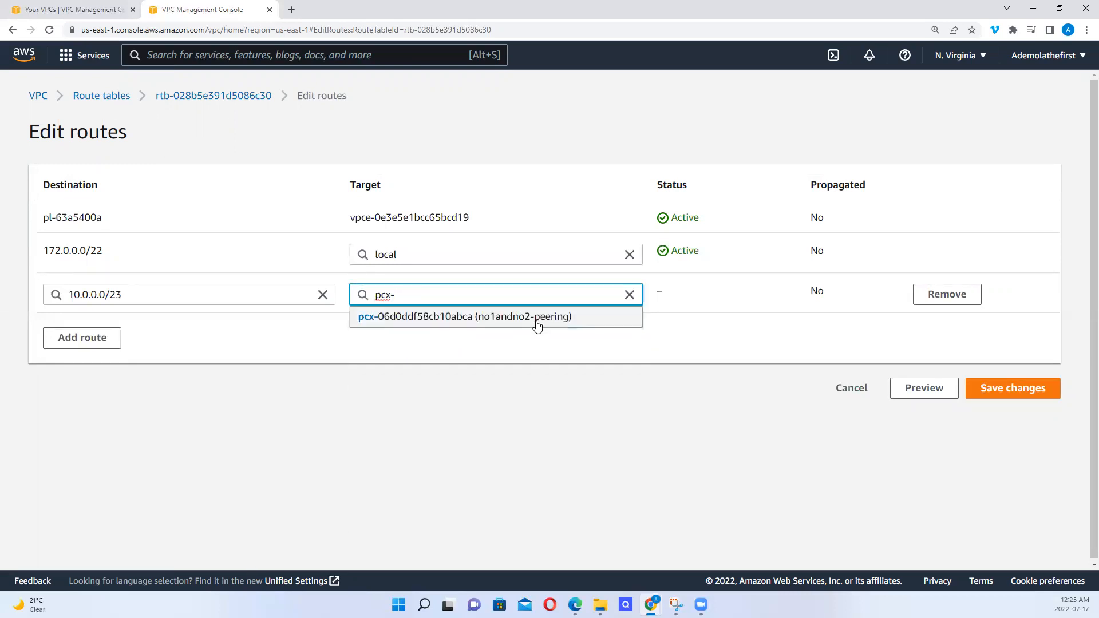
{"action": "left_click", "coordinate": [482, 317]}
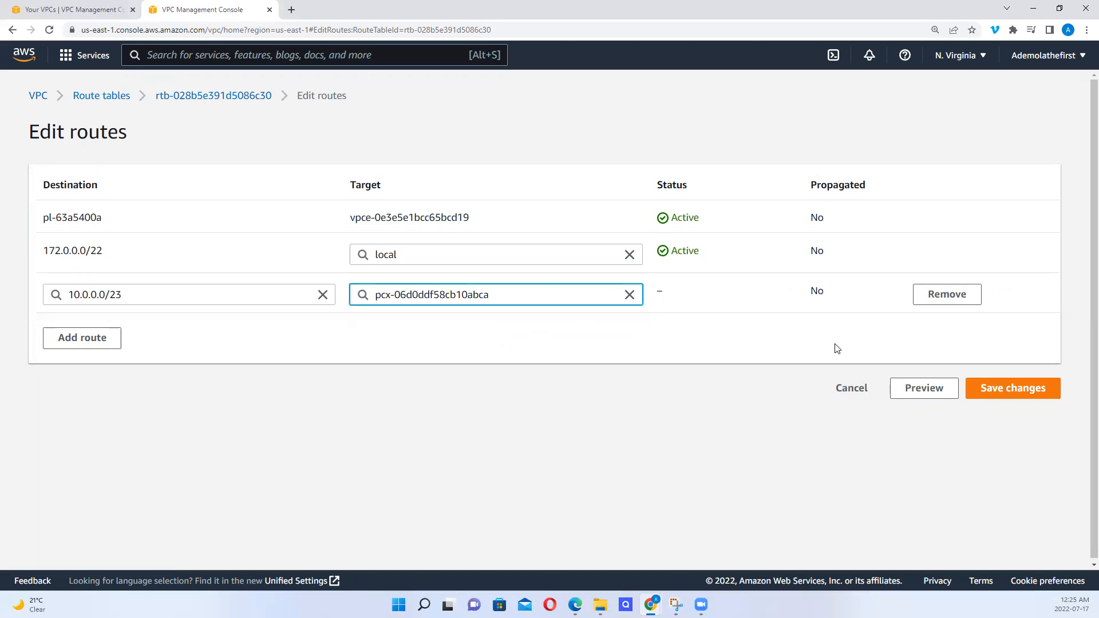
{"action": "left_click", "coordinate": [1015, 394]}
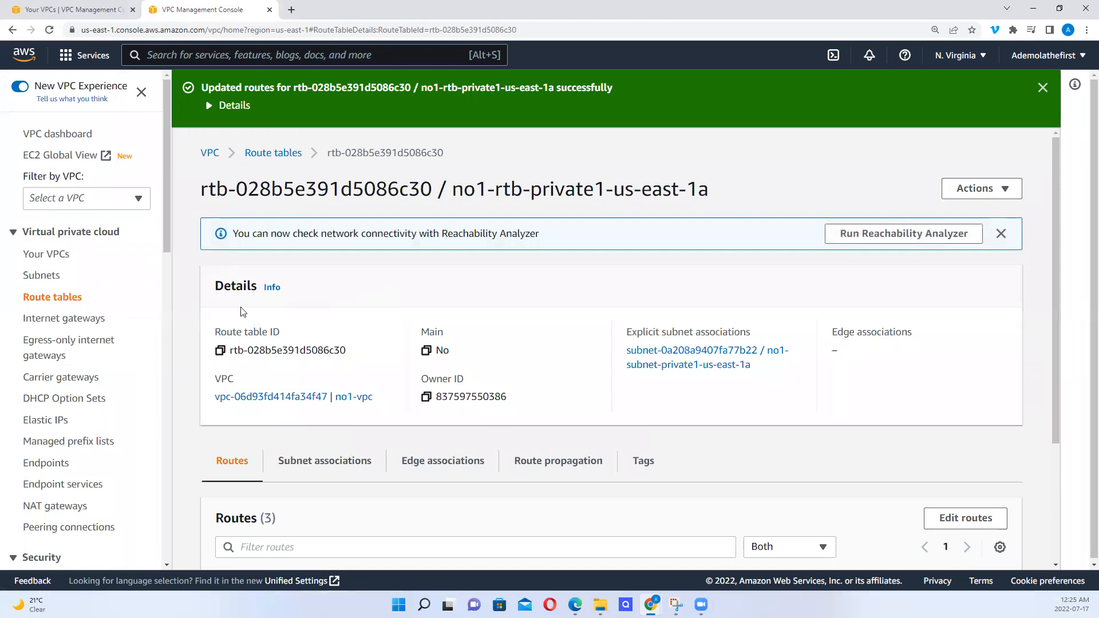
Review the list of route tables alongside the VPC list in the other browser tab
{"action": "left_click", "coordinate": [268, 153]}
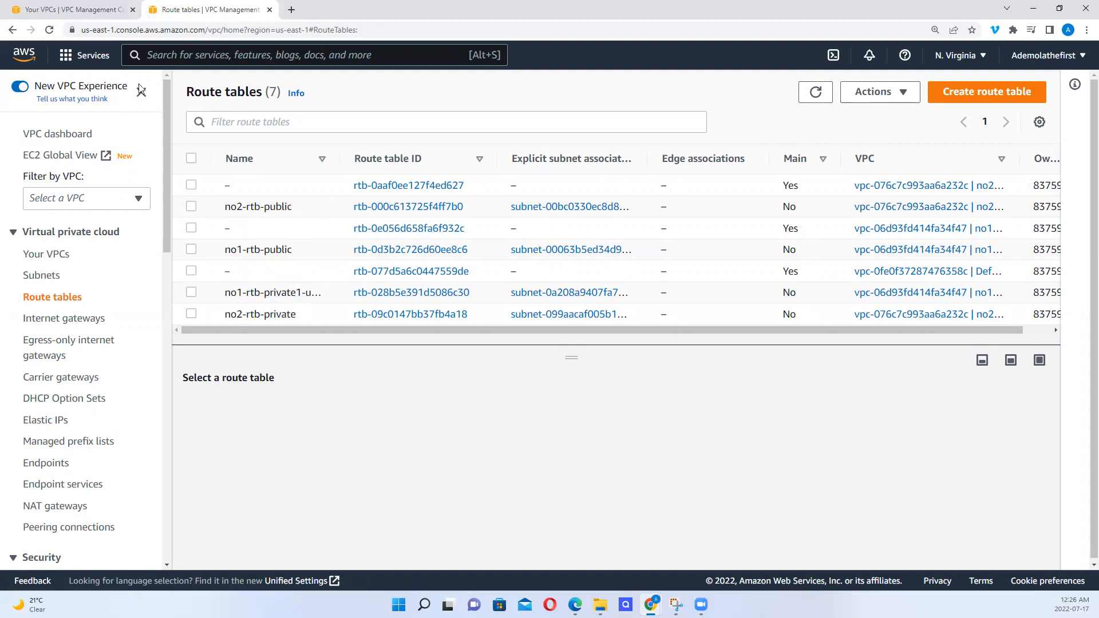
{"action": "left_click", "coordinate": [100, 10]}
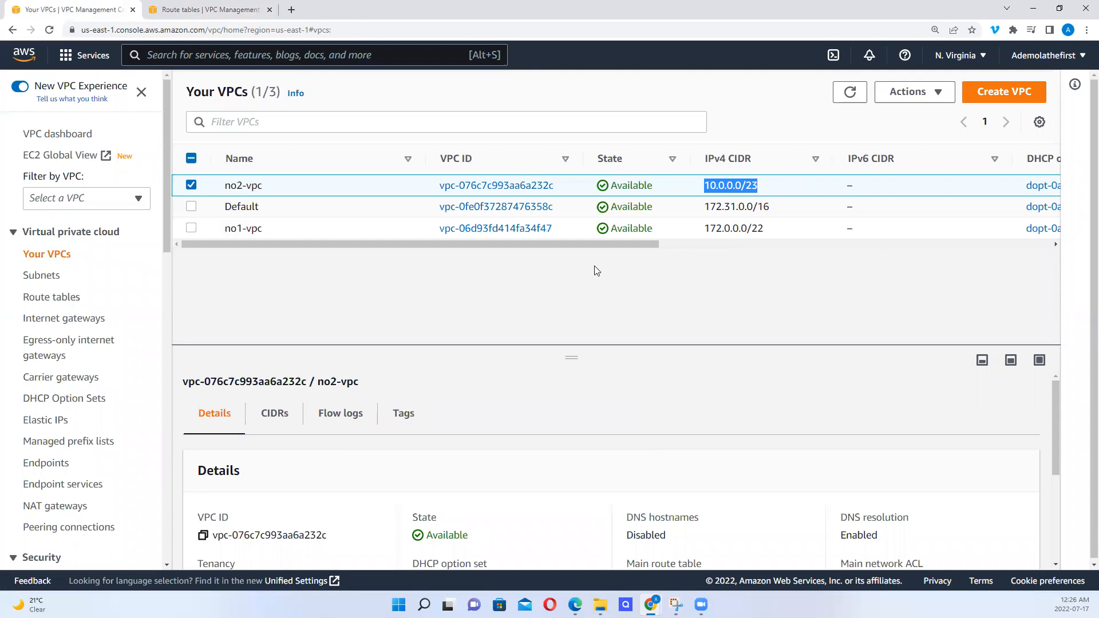
{"action": "left_click", "coordinate": [193, 8]}
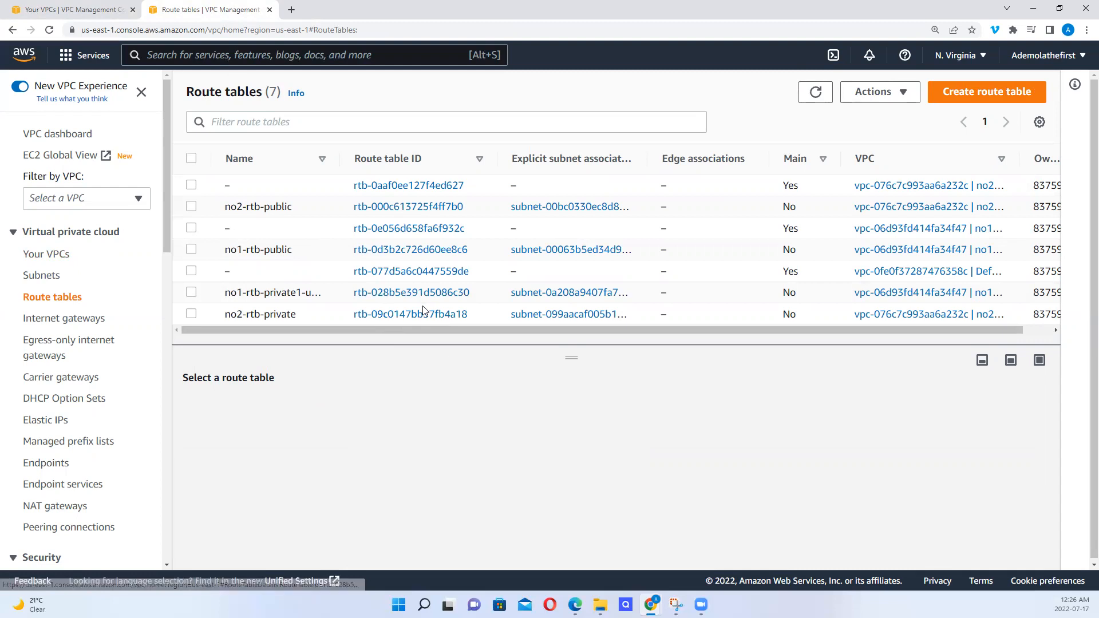
{"action": "left_click", "coordinate": [86, 10]}
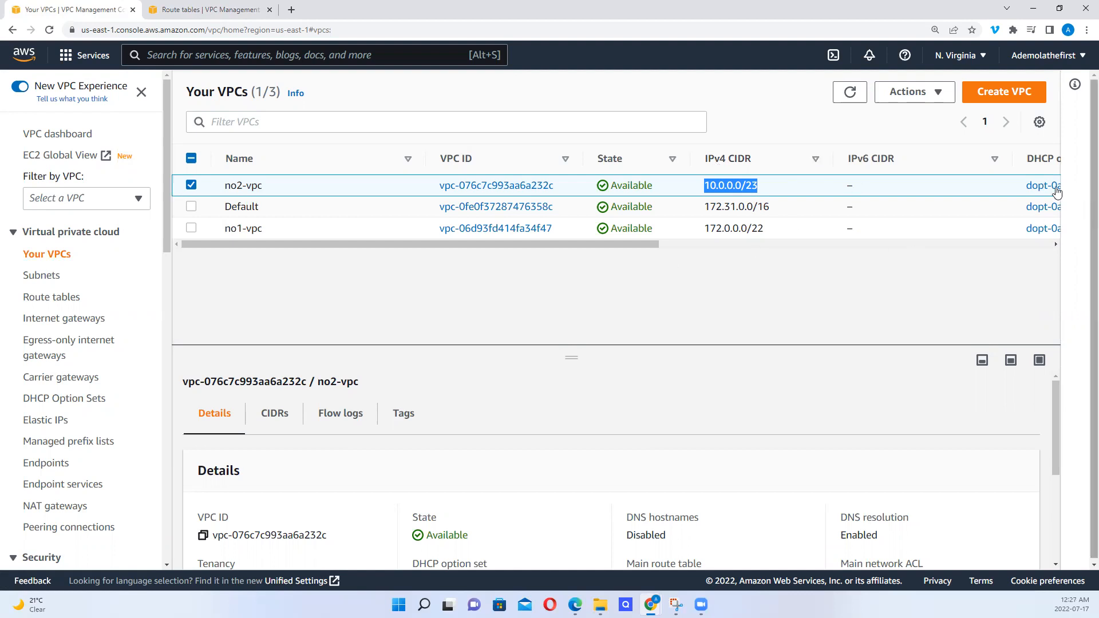
Open the no1andno2-peering connection and examine its requester and accepter details and its available actions
{"action": "left_click", "coordinate": [74, 529]}
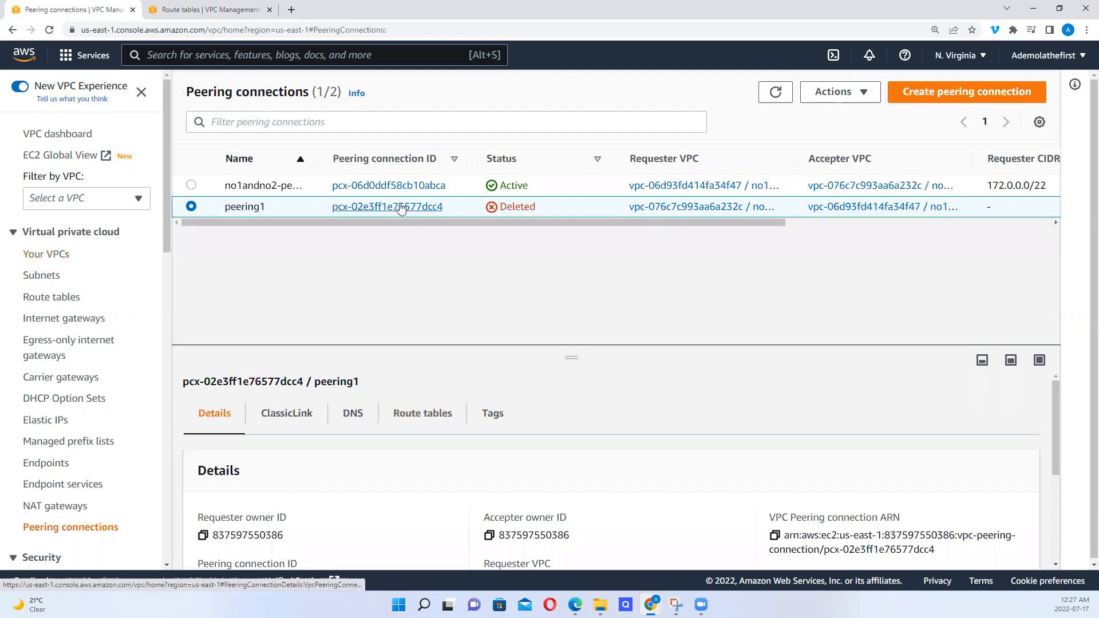
{"action": "left_click", "coordinate": [381, 187]}
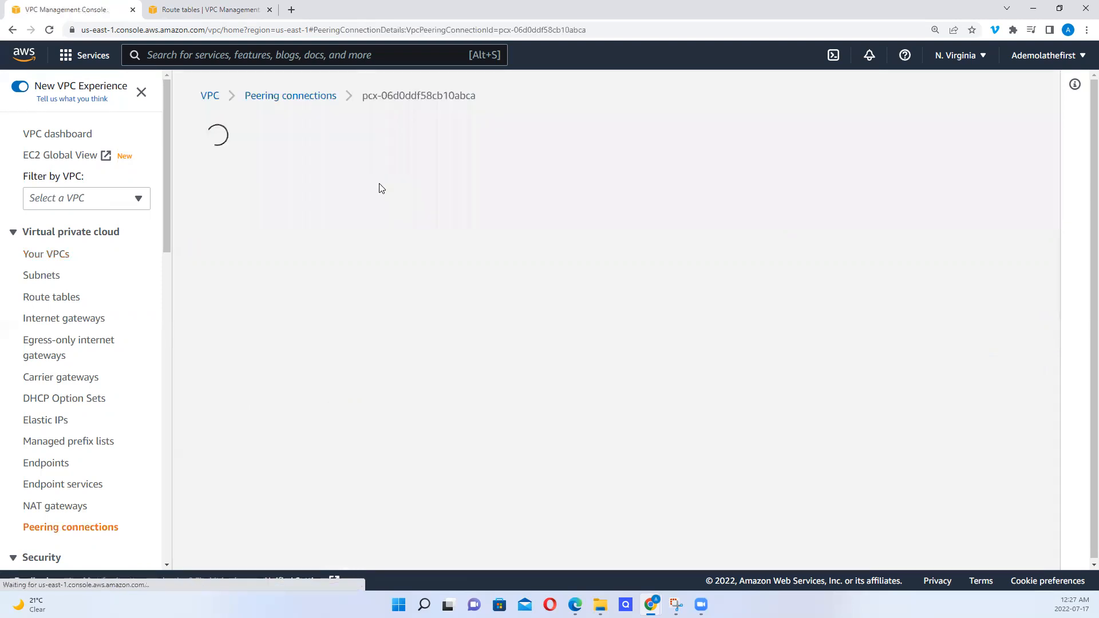
{"action": "scroll", "coordinate": [380, 187], "scroll_direction": "down", "scroll_amount": 4}
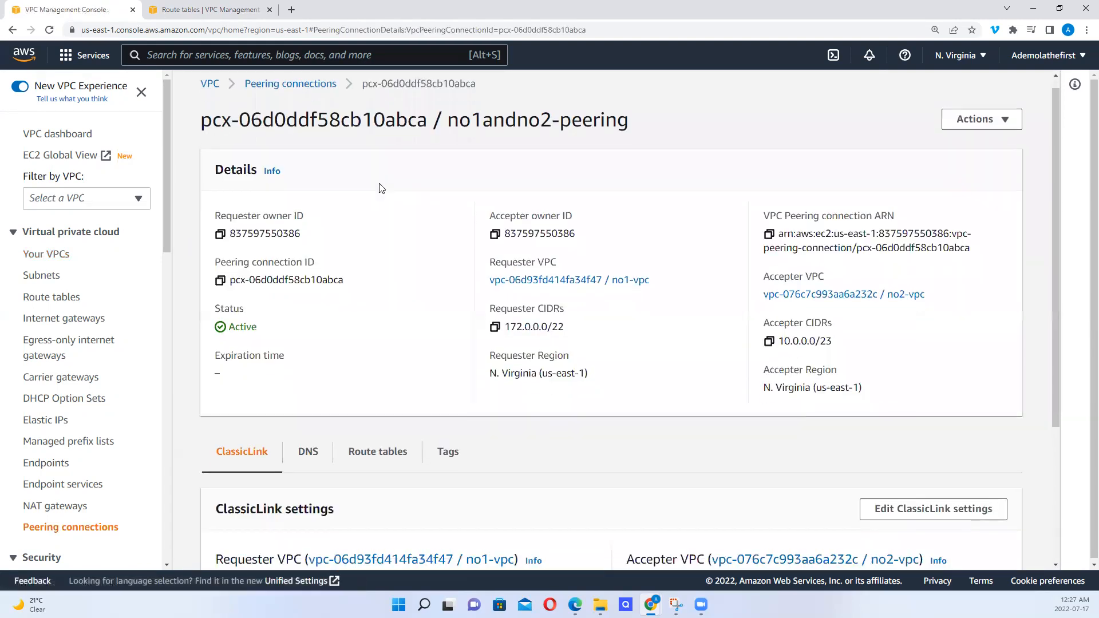
{"action": "scroll", "coordinate": [381, 187], "scroll_direction": "up", "scroll_amount": 2}
{"action": "scroll", "coordinate": [381, 187], "scroll_direction": "up", "scroll_amount": 2}
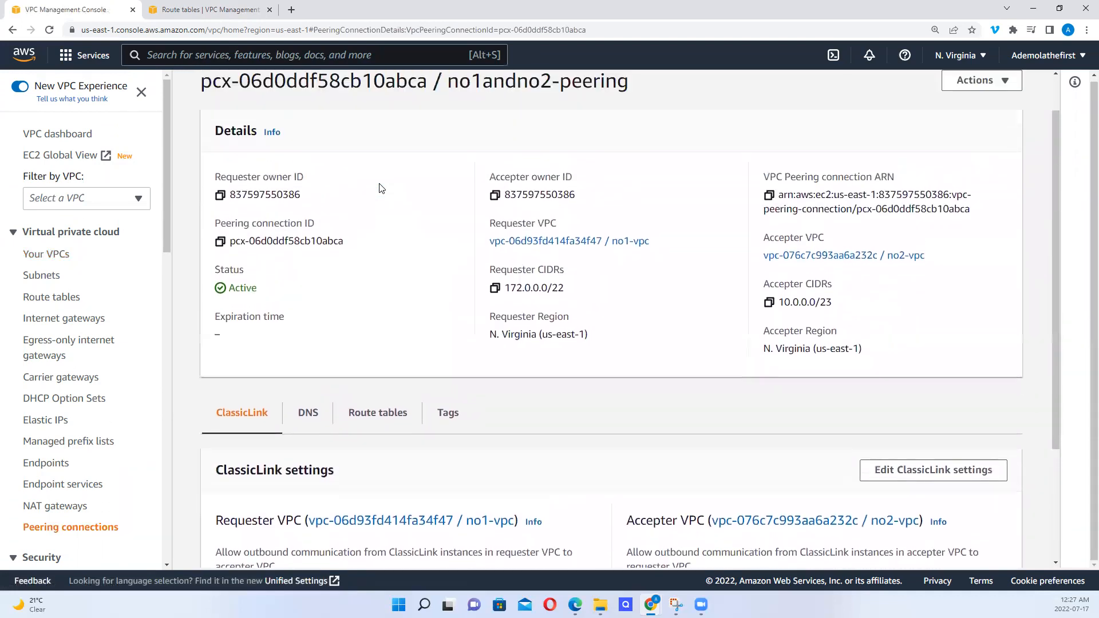
{"action": "scroll", "coordinate": [381, 187], "scroll_direction": "down", "scroll_amount": 2}
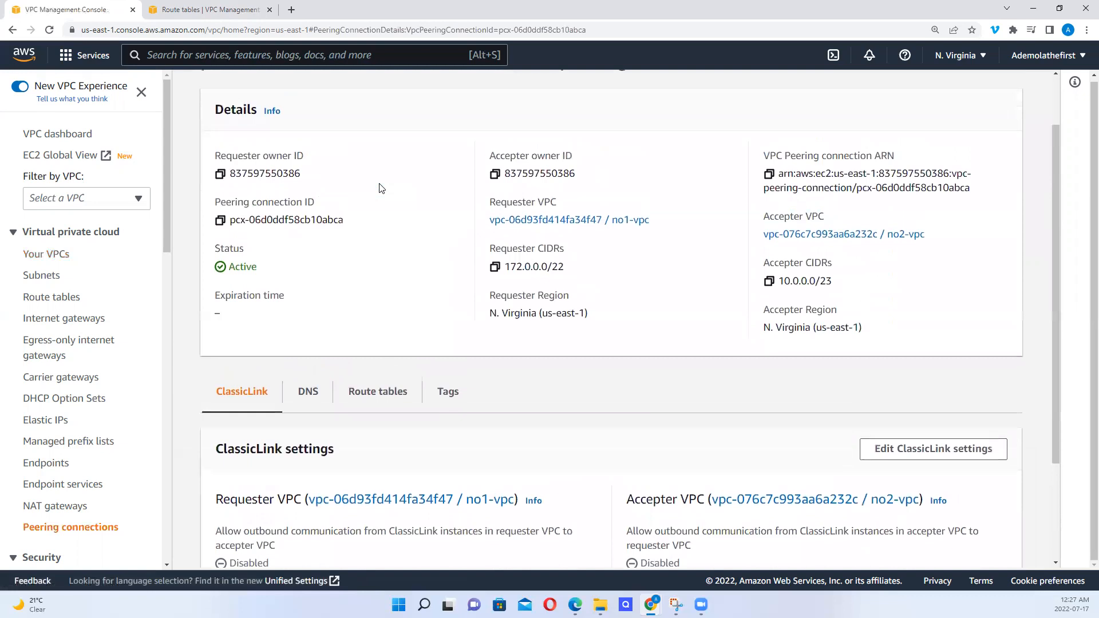
{"action": "scroll", "coordinate": [381, 188], "scroll_direction": "up", "scroll_amount": 2}
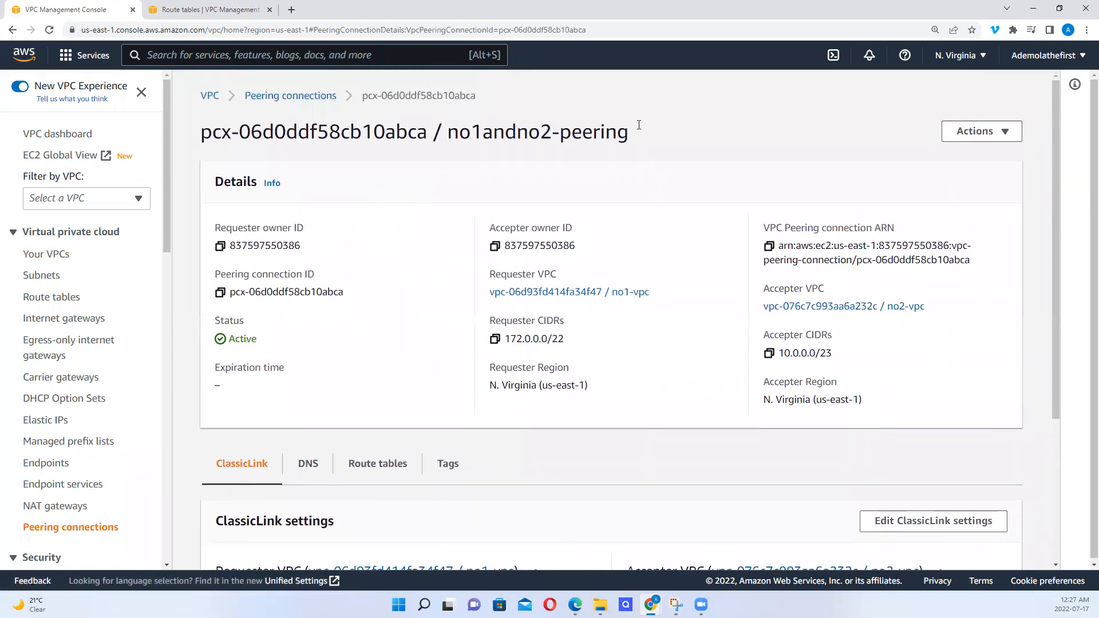
{"action": "left_click", "coordinate": [1004, 134]}
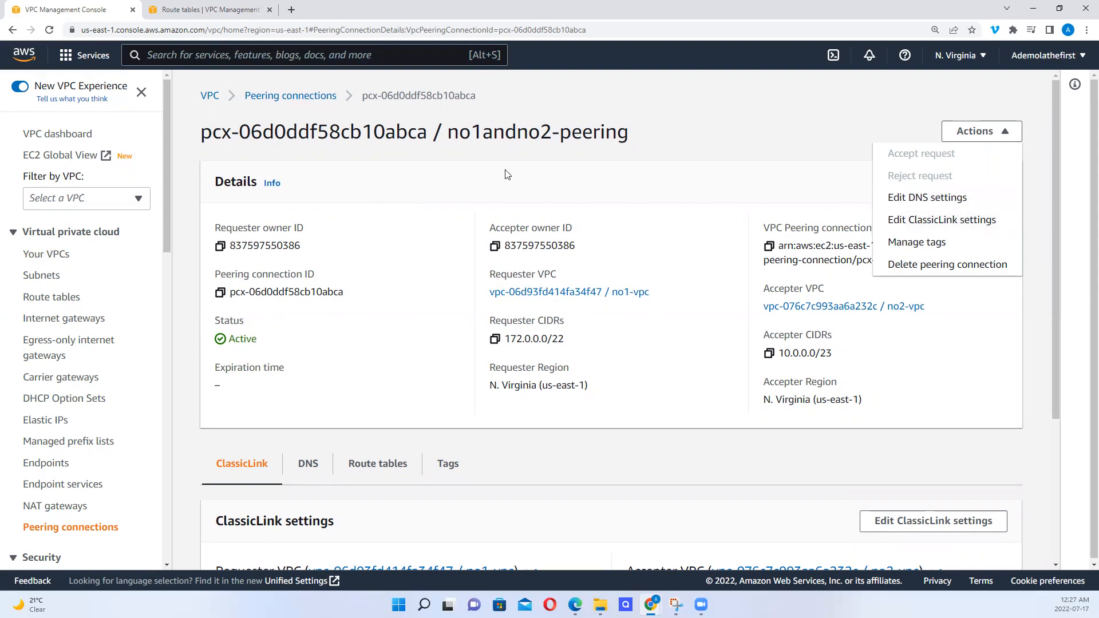
Revisit the VPC list and reopen the details of the no1andno2-peering connection
{"action": "left_click", "coordinate": [299, 100]}
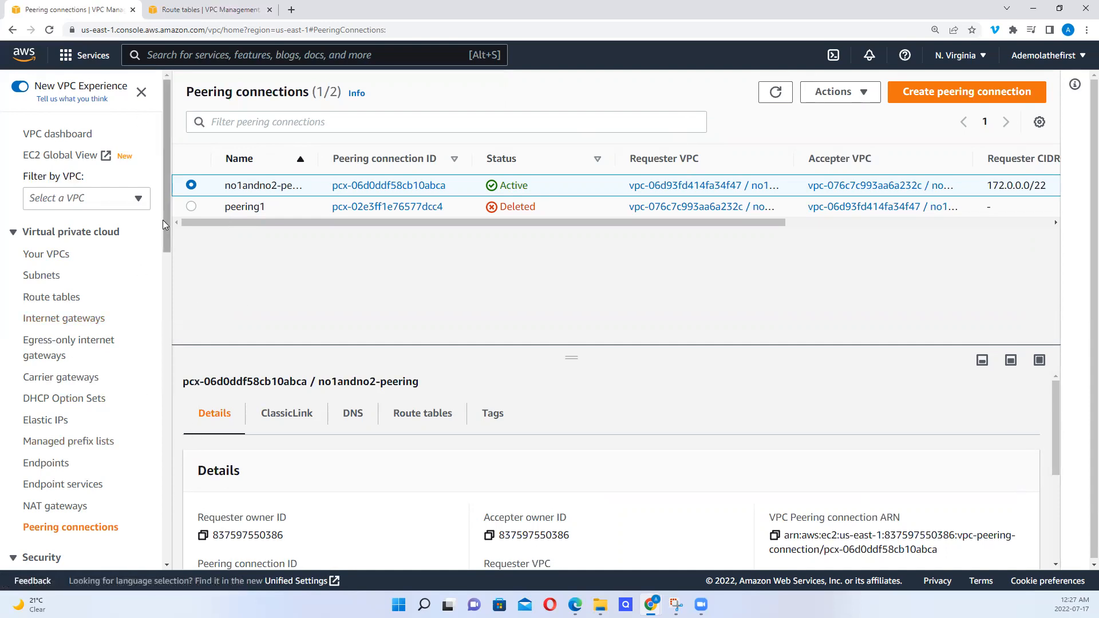
{"action": "left_click_drag", "start_coordinate": [166, 224], "coordinate": [163, 197]}
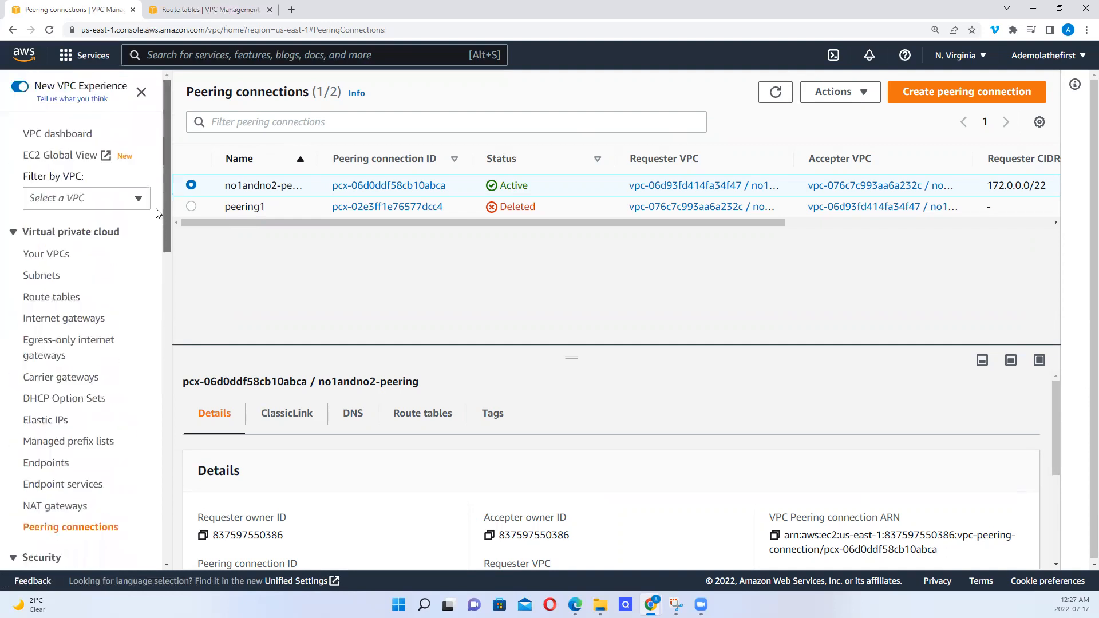
{"action": "left_click", "coordinate": [52, 259]}
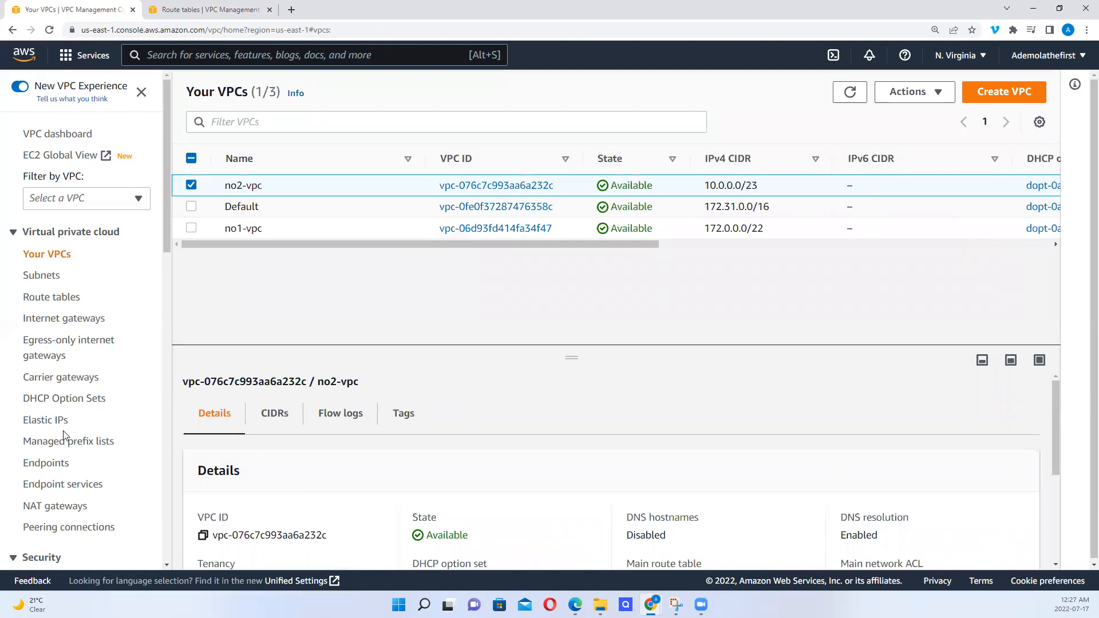
{"action": "left_click", "coordinate": [63, 527]}
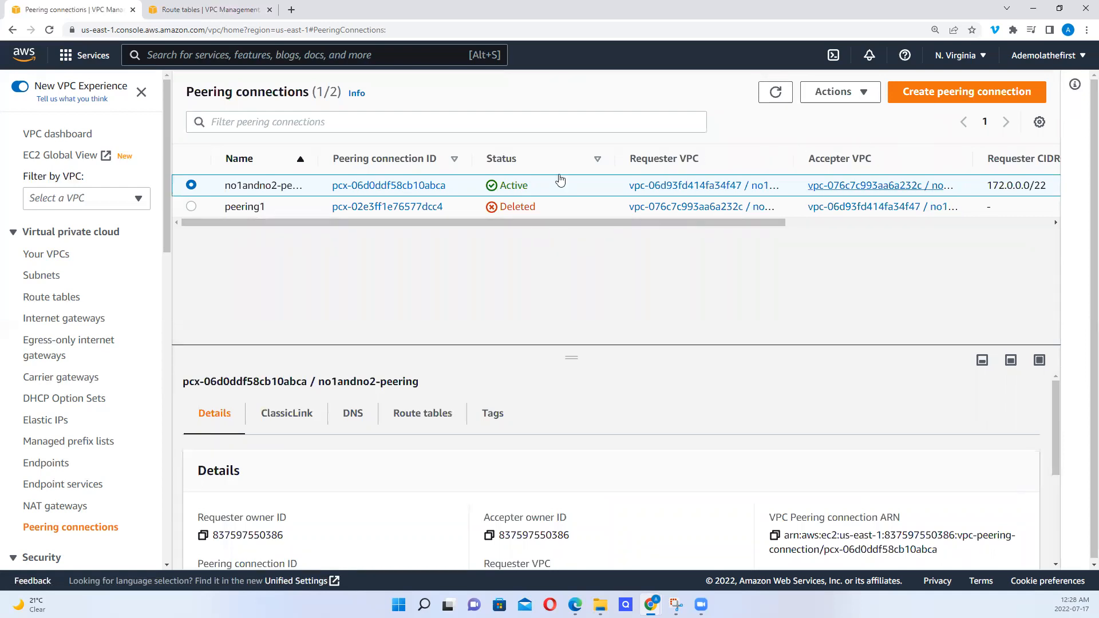
{"action": "left_click", "coordinate": [435, 186]}
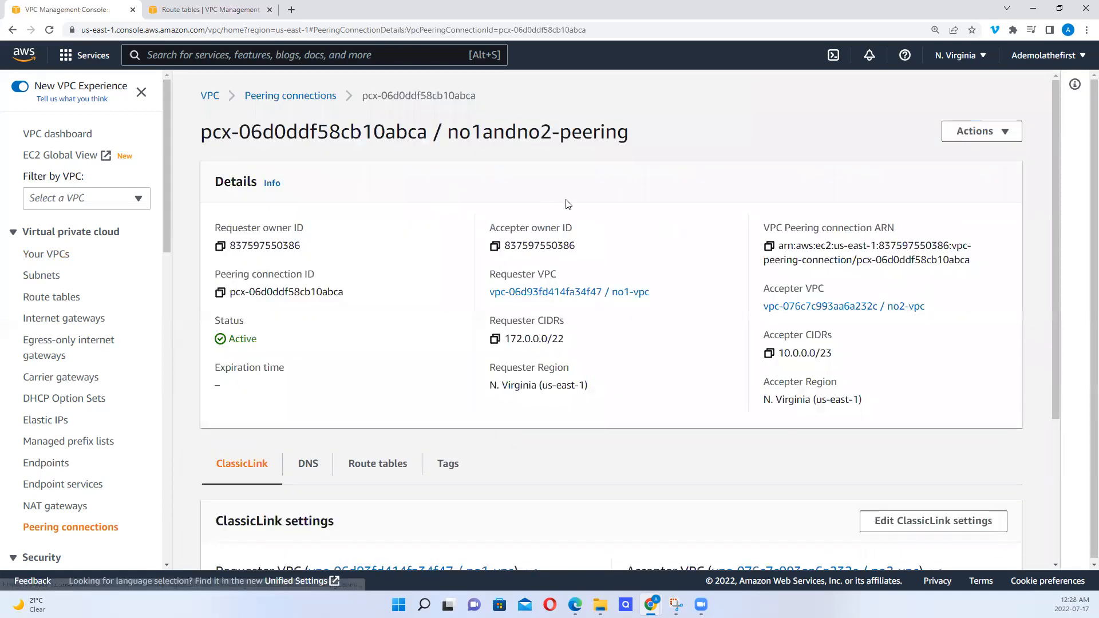